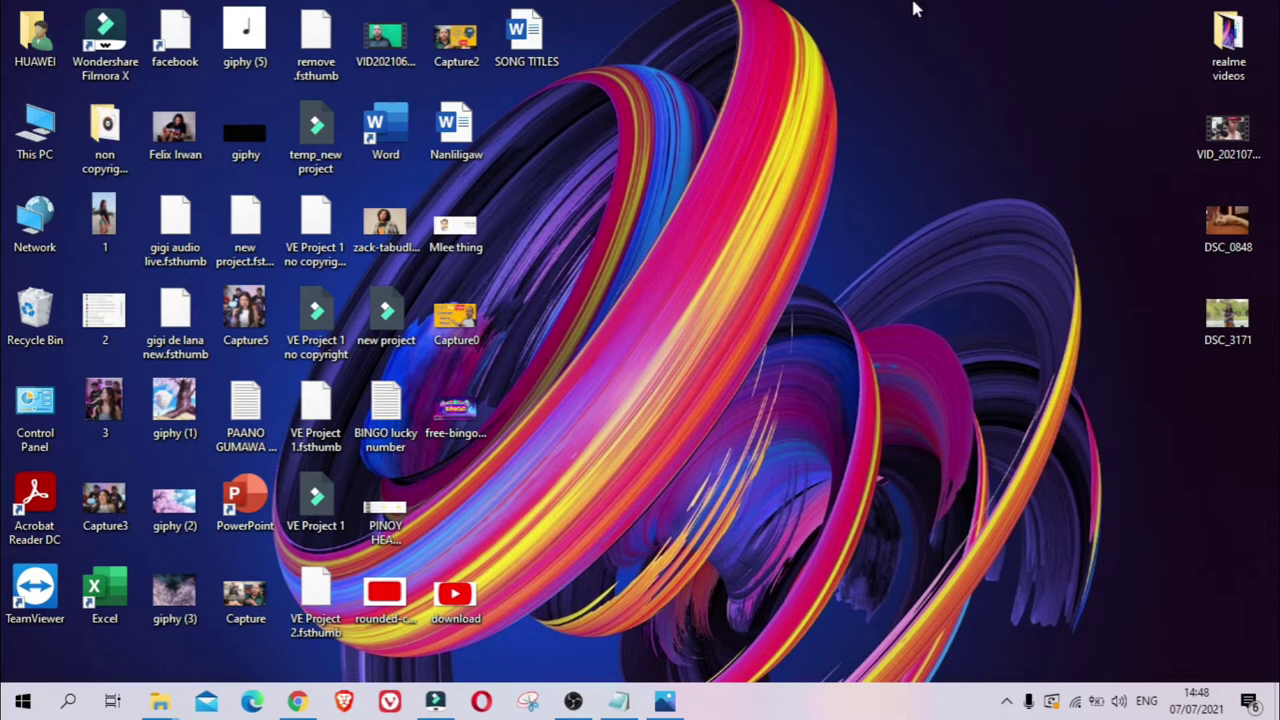
- Launch Chrome from the Windows taskbar
{"action": "left_click", "coordinate": [313, 704]}
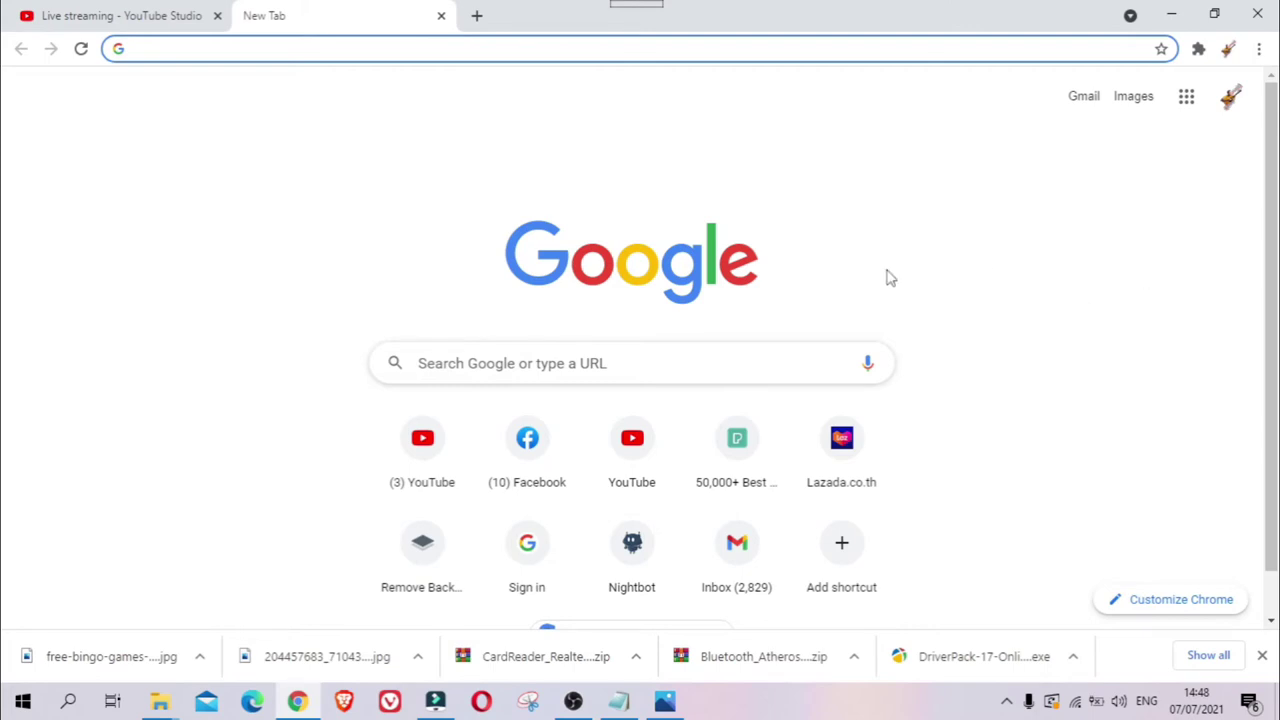
- Search 'google docs' and go through the Docs and Forms product pages to Google Forms home
{"action": "left_click", "coordinate": [527, 365]}
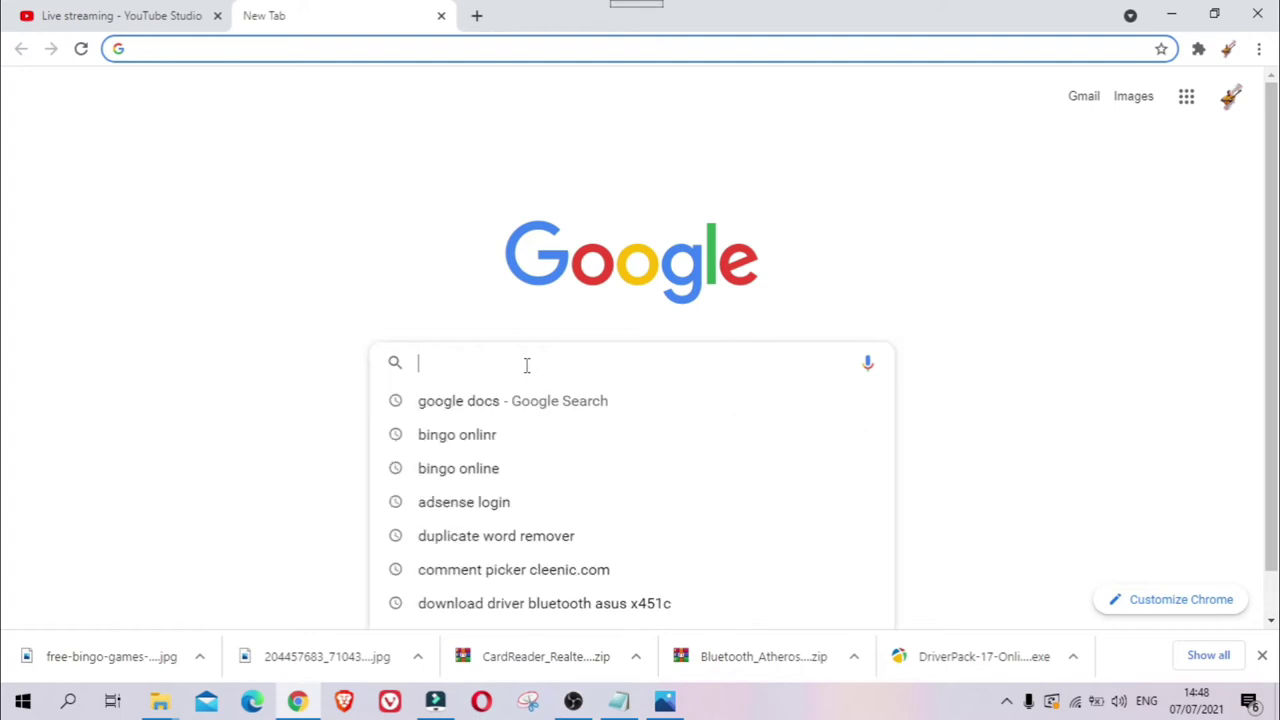
{"action": "left_click", "coordinate": [487, 402]}
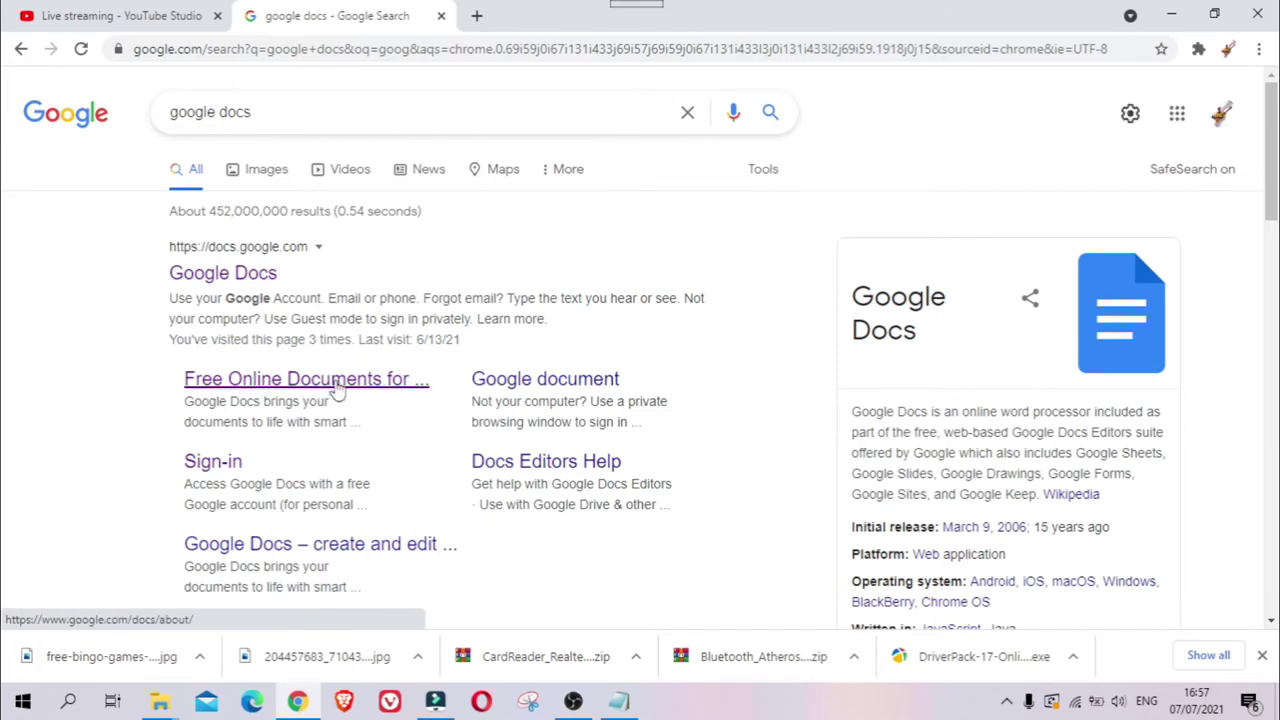
{"action": "left_click", "coordinate": [270, 390]}
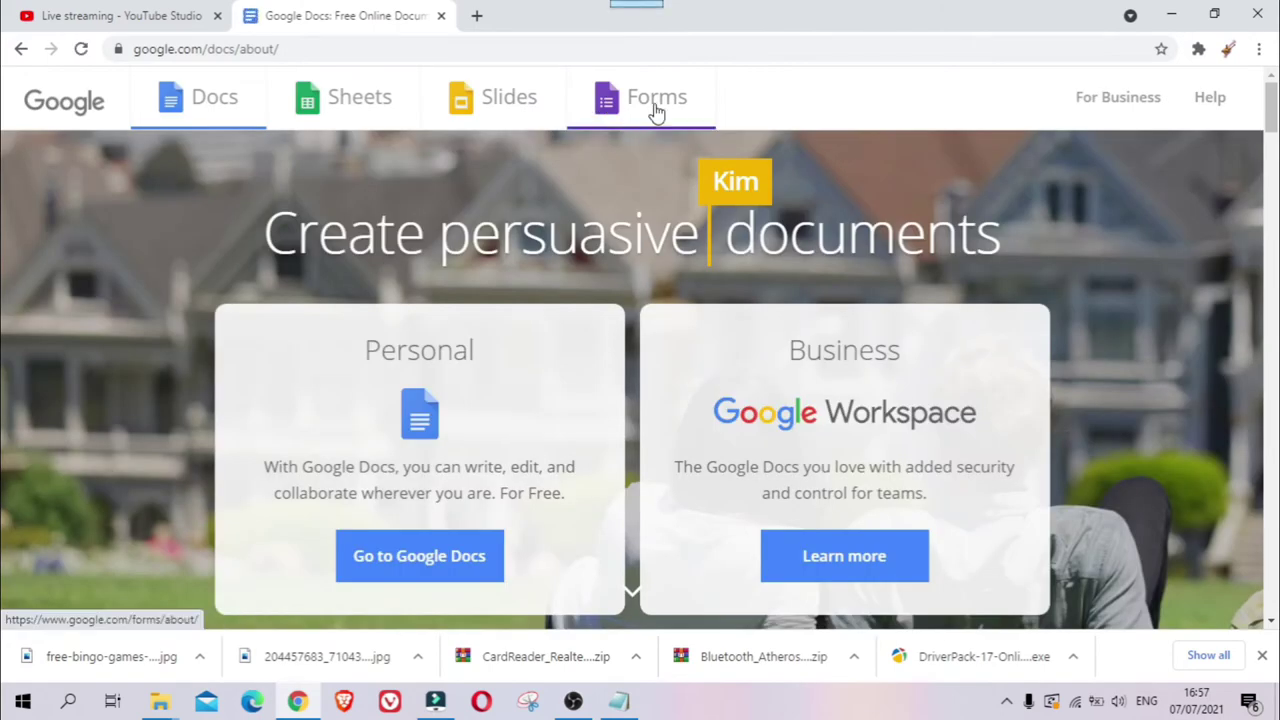
{"action": "left_click", "coordinate": [655, 112]}
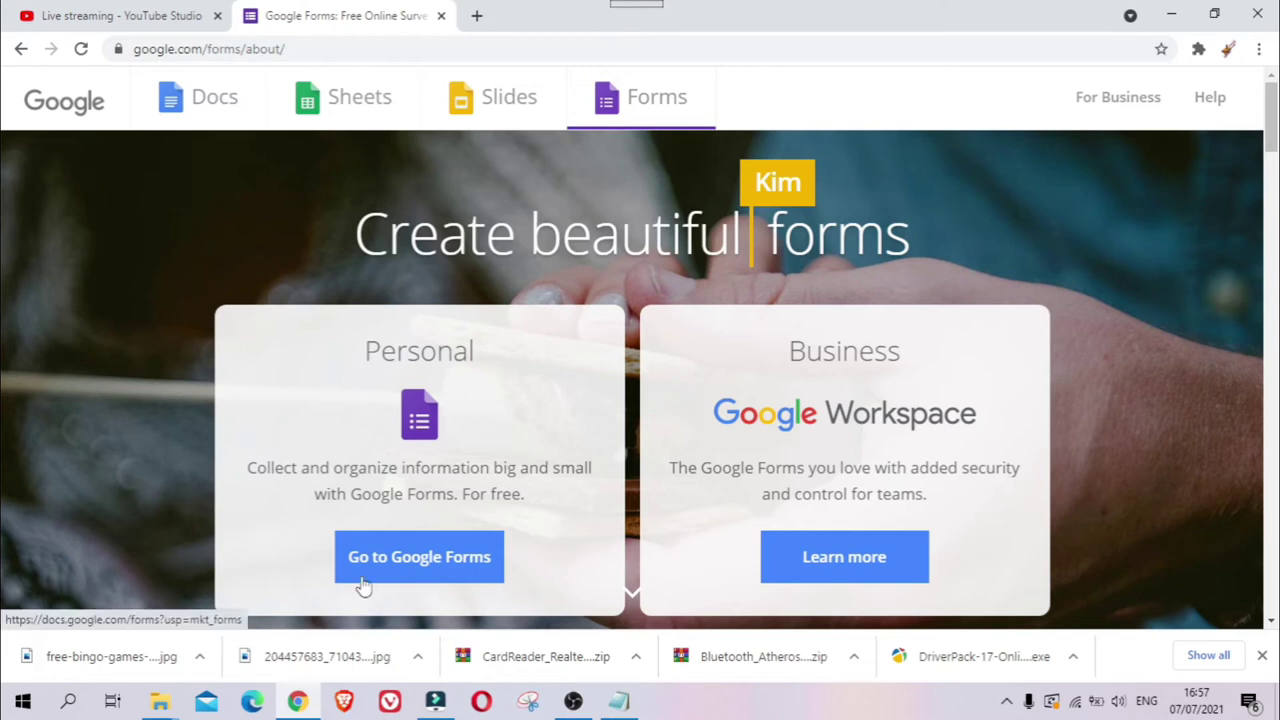
{"action": "left_click", "coordinate": [420, 560]}
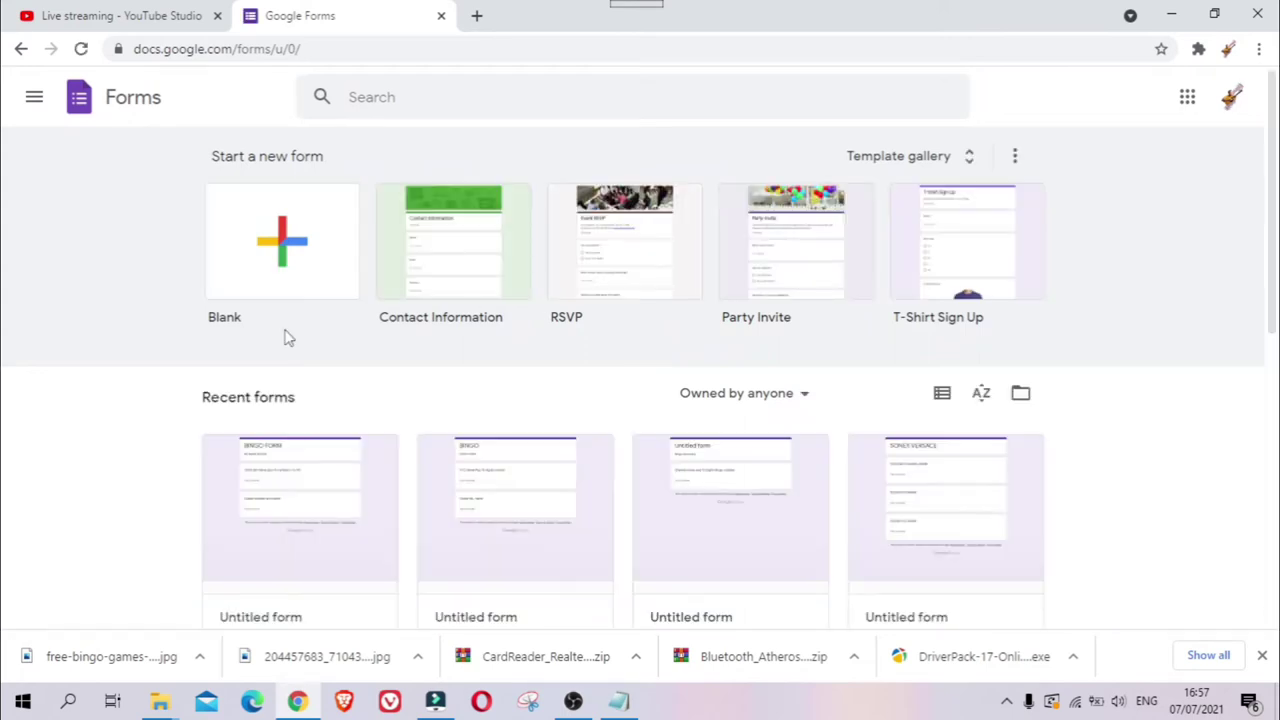
- Create a blank form with a Short answer first question, titled 'Bingo entry form'
{"action": "left_click", "coordinate": [283, 272]}
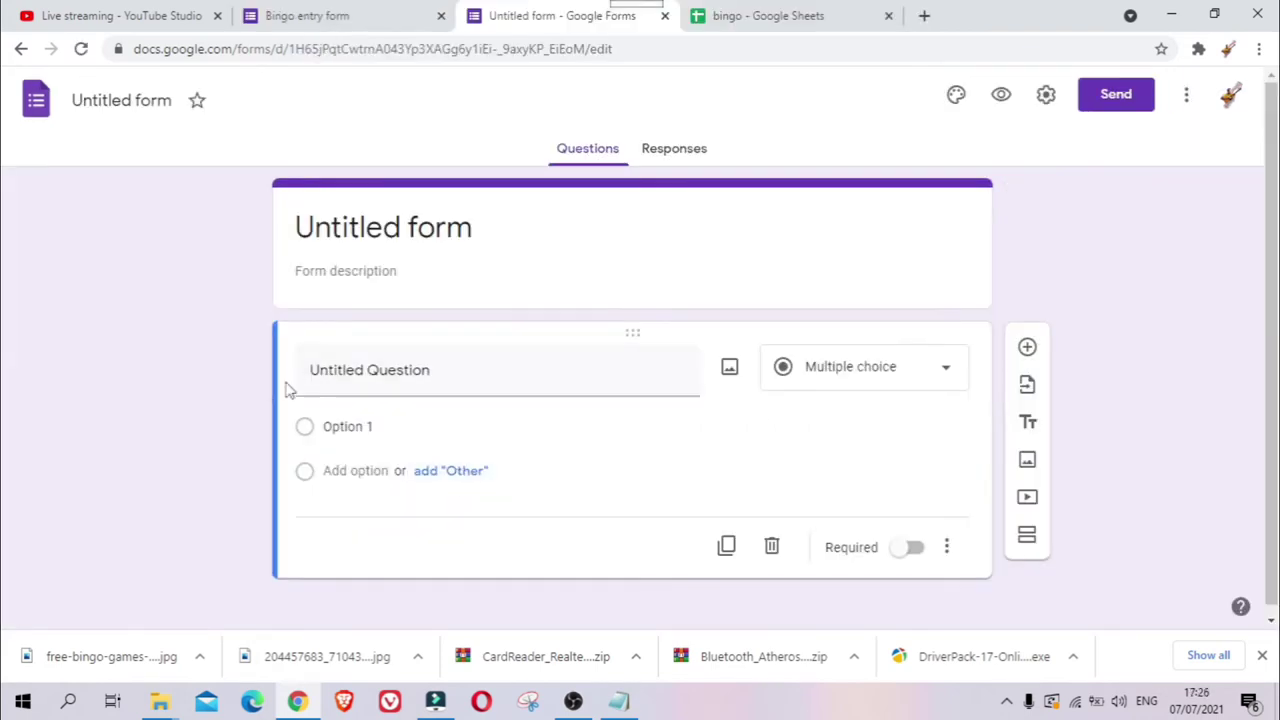
{"action": "left_click", "coordinate": [945, 378]}
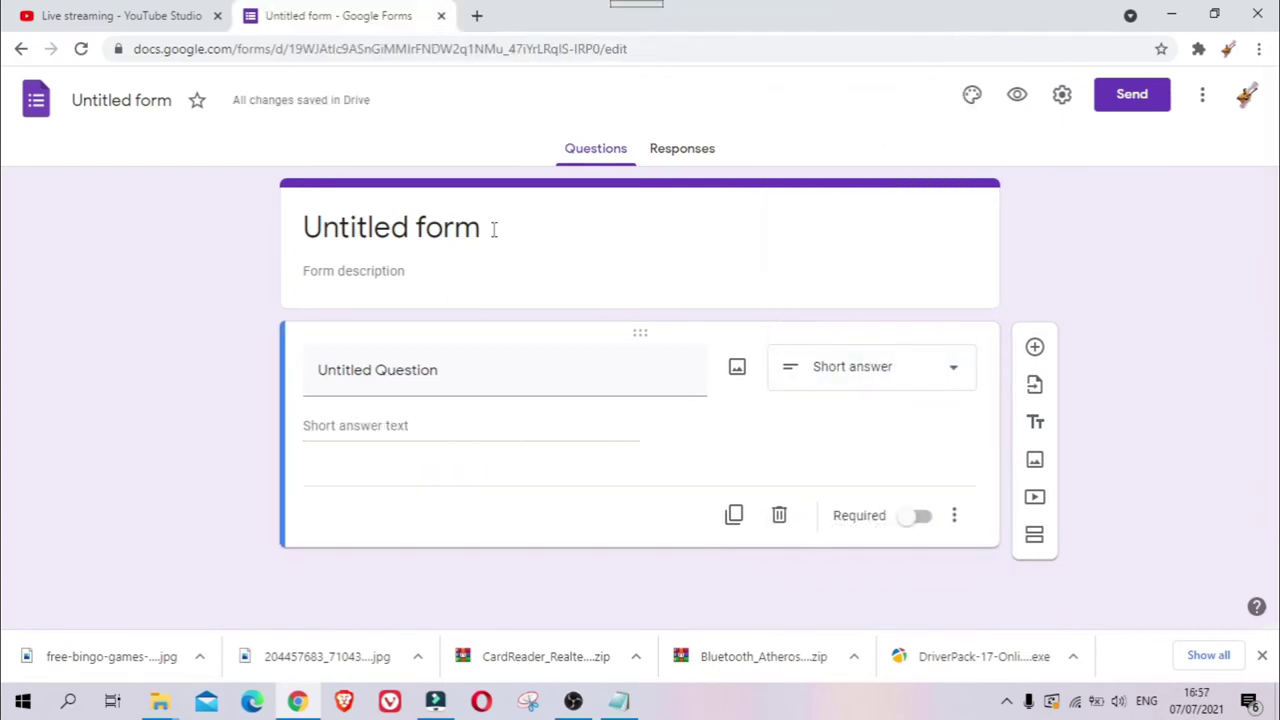
{"action": "left_click", "coordinate": [493, 229]}
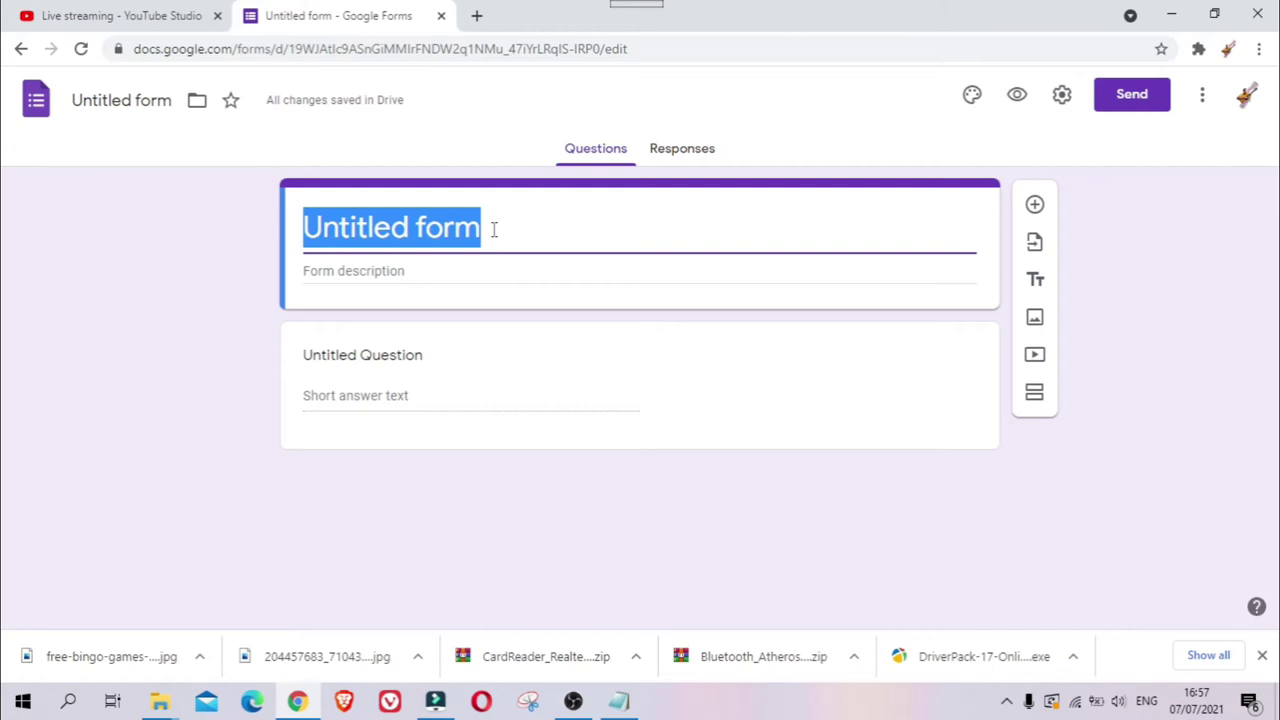
{"action": "type", "text": "B"}
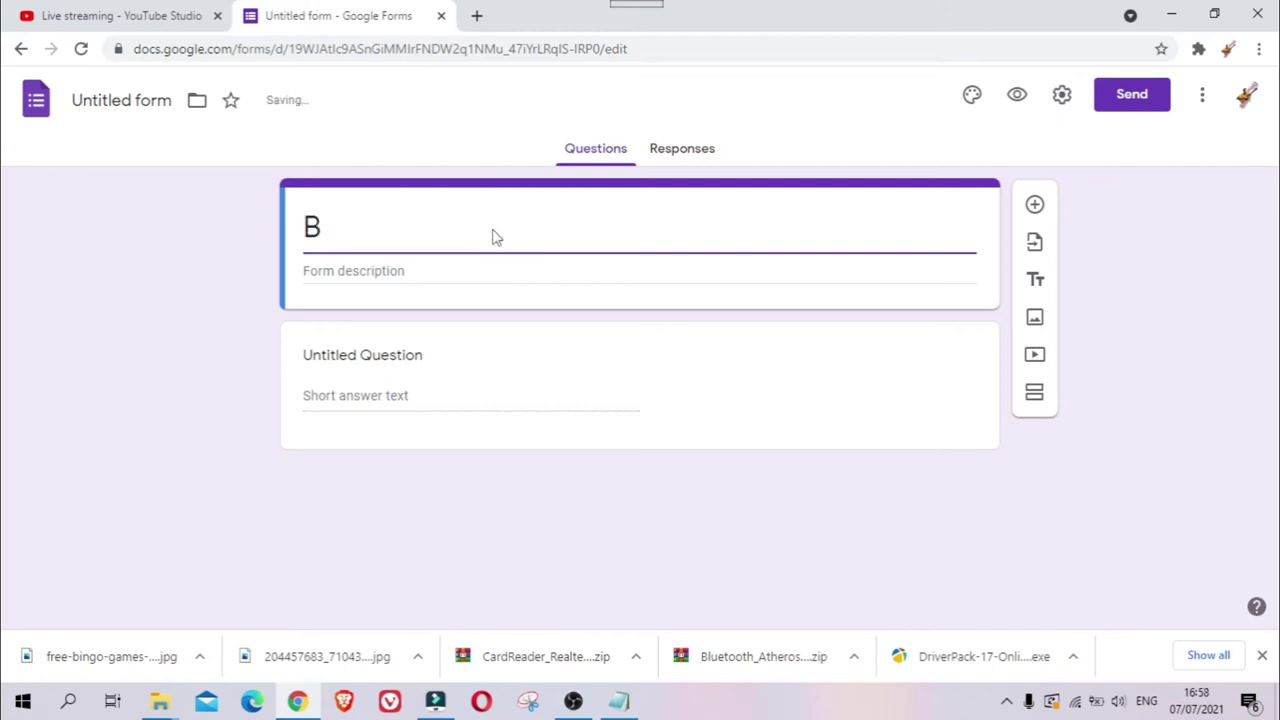
{"action": "type", "text": "ingo entry form"}
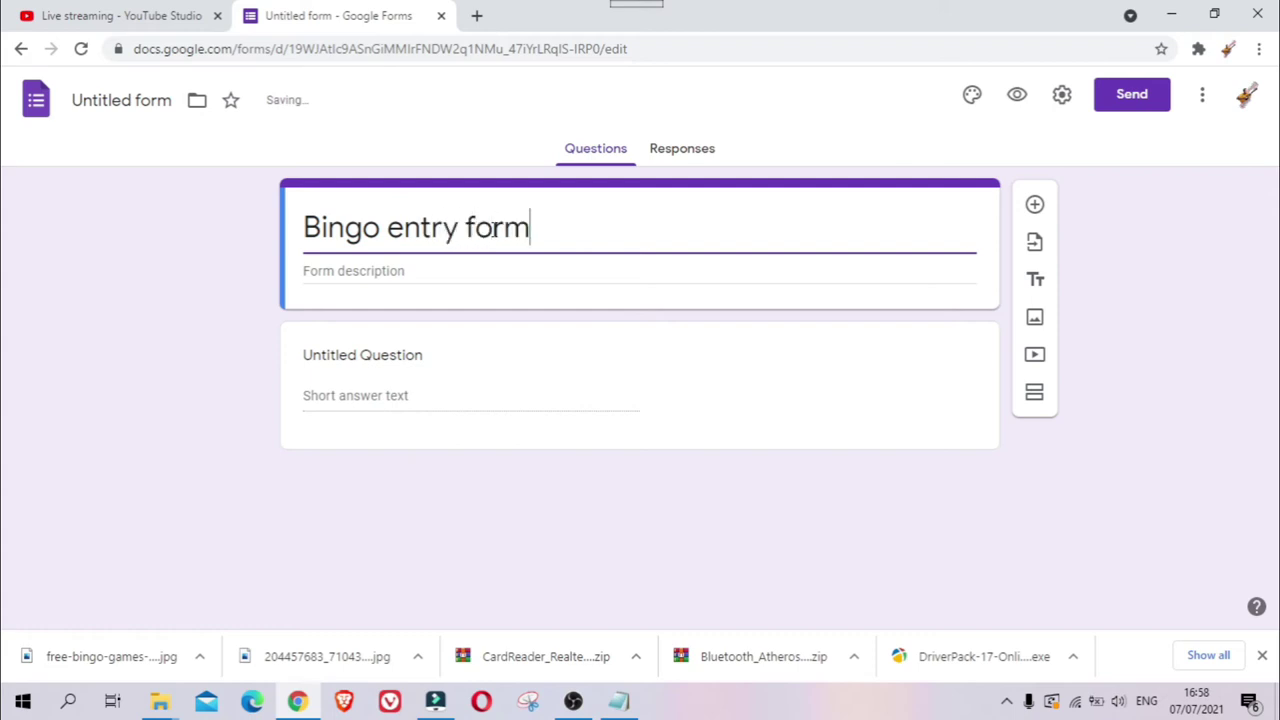
{"action": "left_click", "coordinate": [454, 269]}
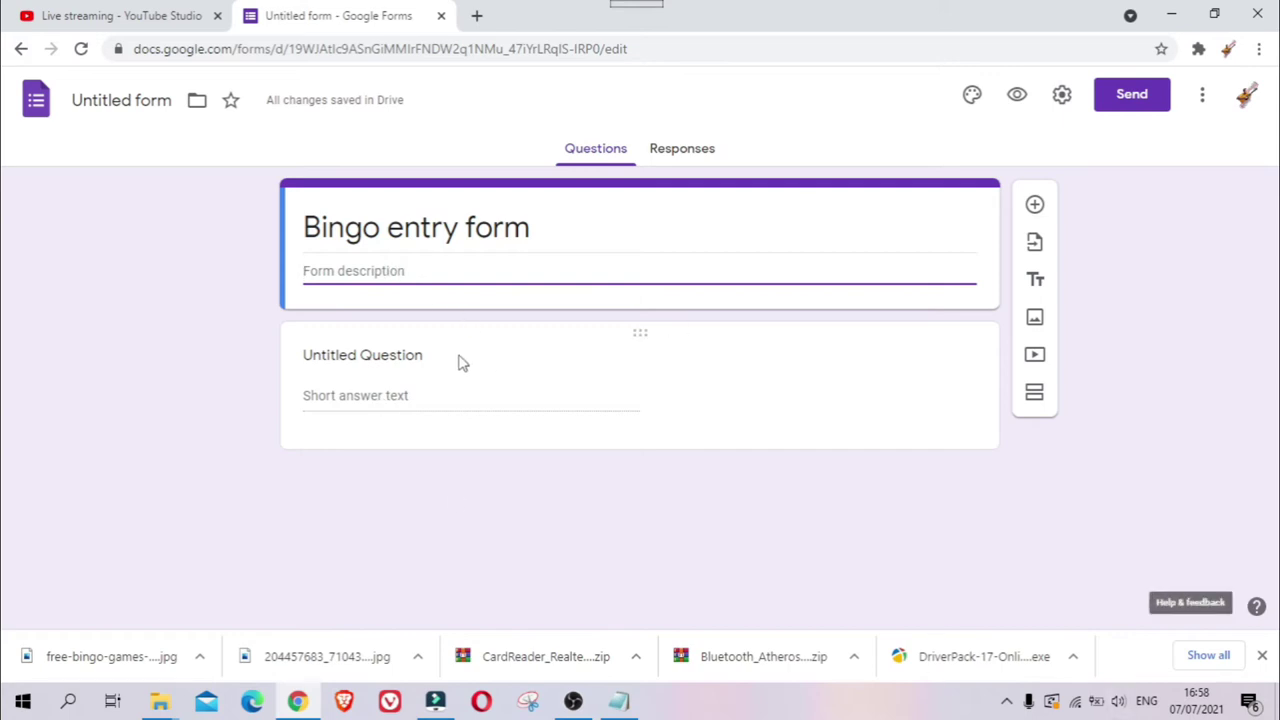
- Duplicate the first question and title the original 'YTC. Name + 10 digits number'
{"action": "left_click", "coordinate": [430, 397]}
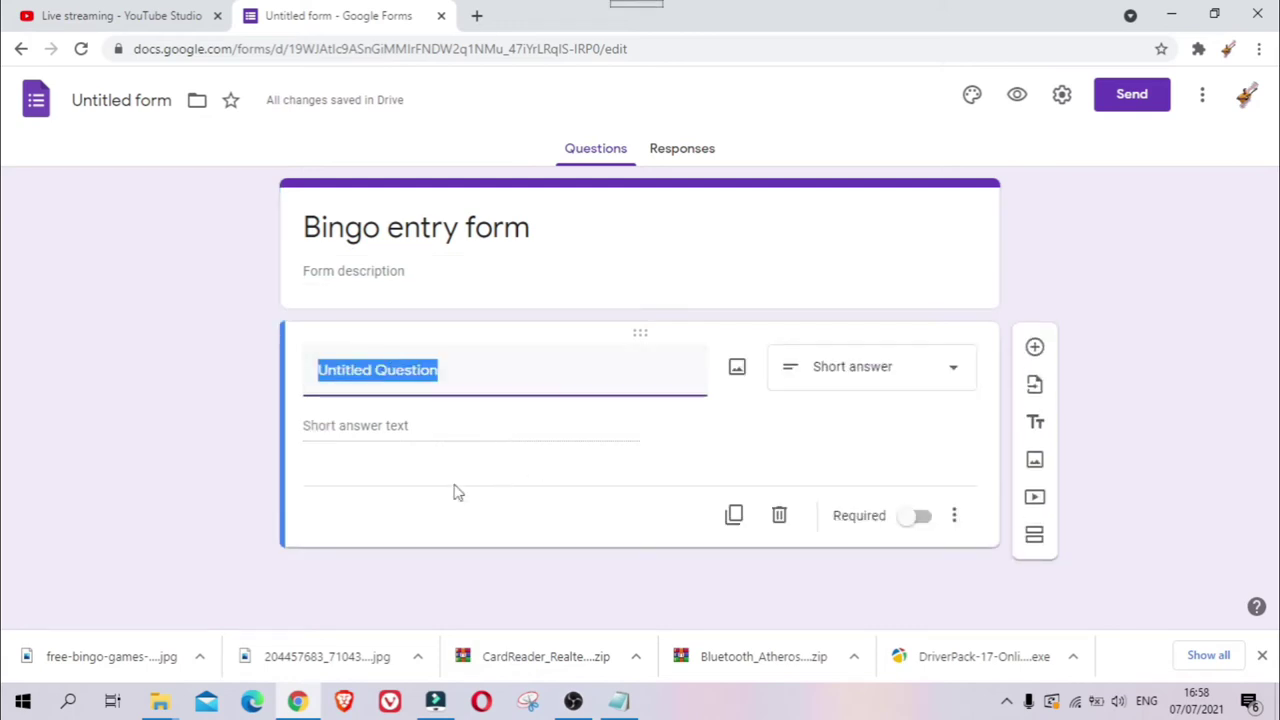
{"action": "left_click", "coordinate": [414, 380]}
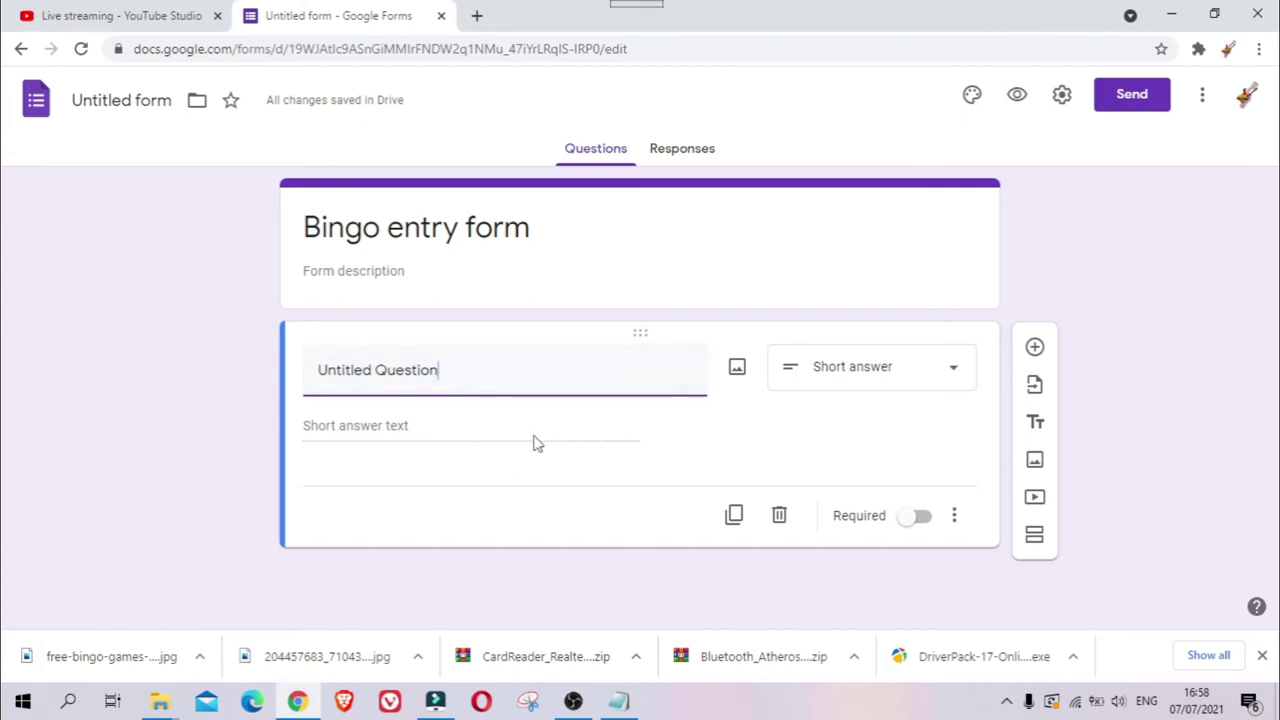
{"action": "left_click", "coordinate": [738, 520]}
{"action": "left_click", "coordinate": [460, 371]}
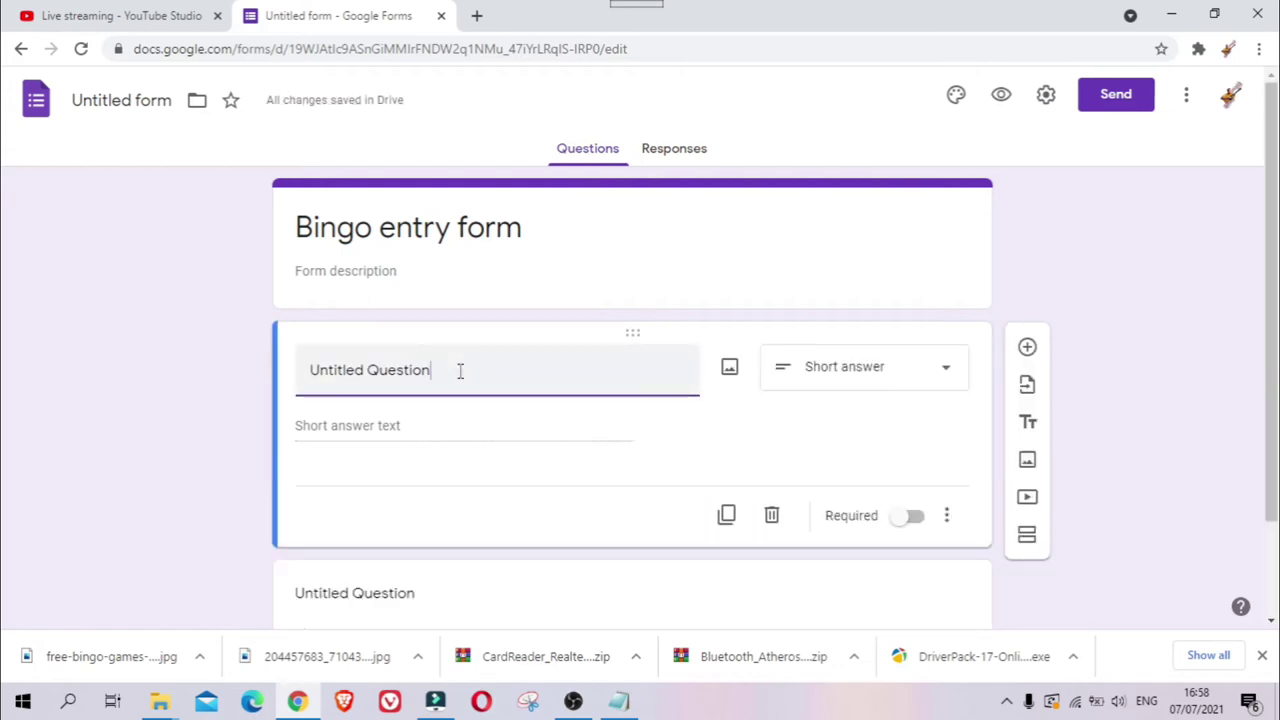
{"action": "left_click_drag", "start_coordinate": [460, 371], "coordinate": [157, 323]}
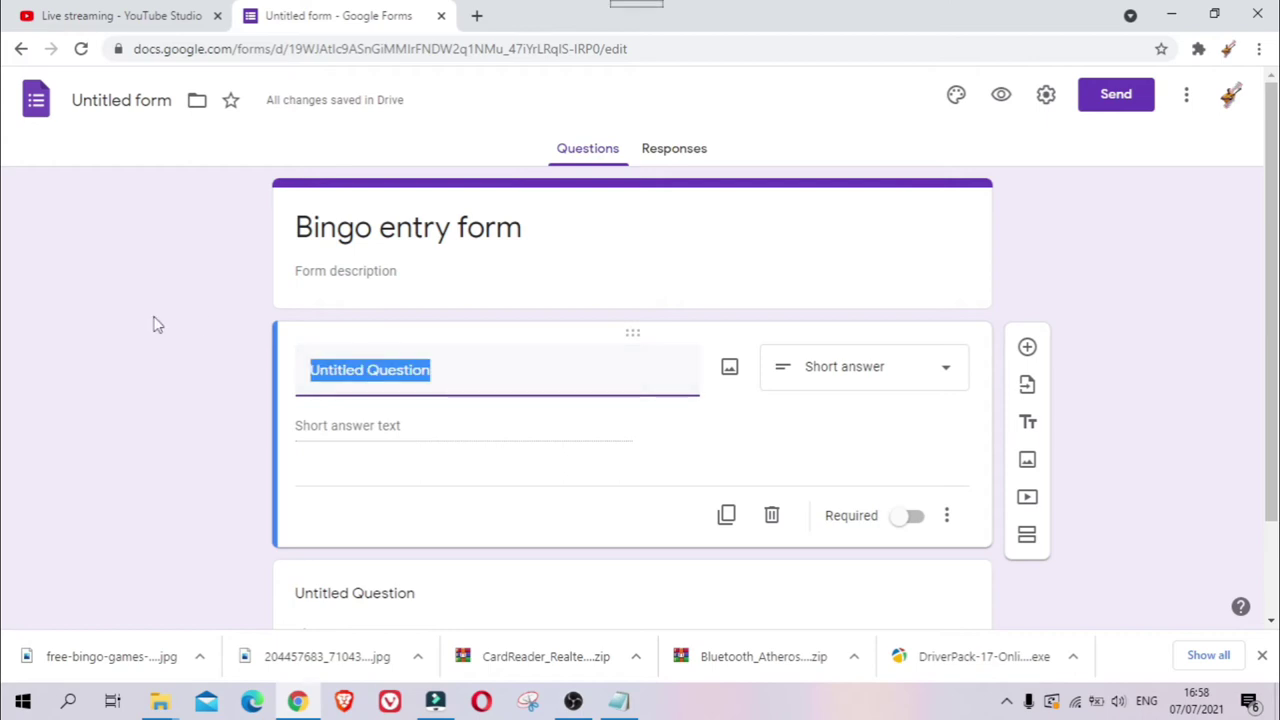
{"action": "type", "text": "YTC. Name +"}
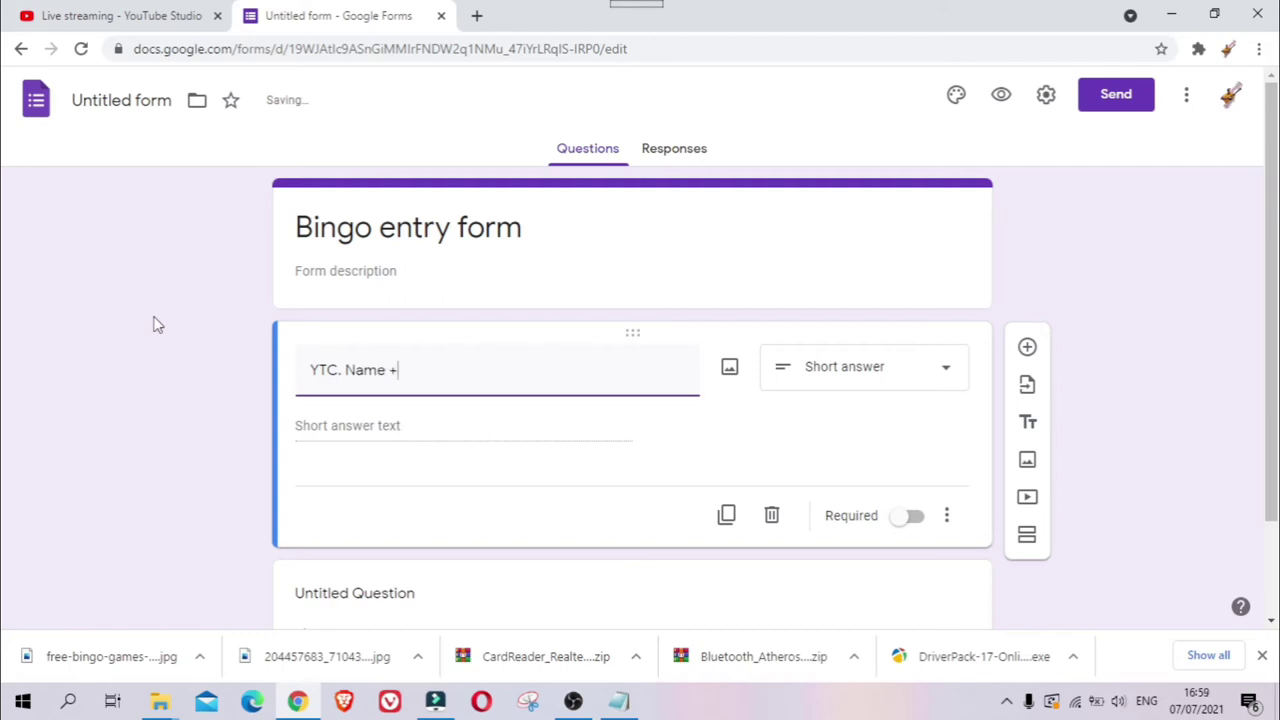
{"action": "type", "text": " 10 digits number"}
- Retitle the duplicated short-answer question 'Gcash No. and Number'
{"action": "scroll", "coordinate": [403, 414], "scroll_direction": "down", "scroll_amount": 2}
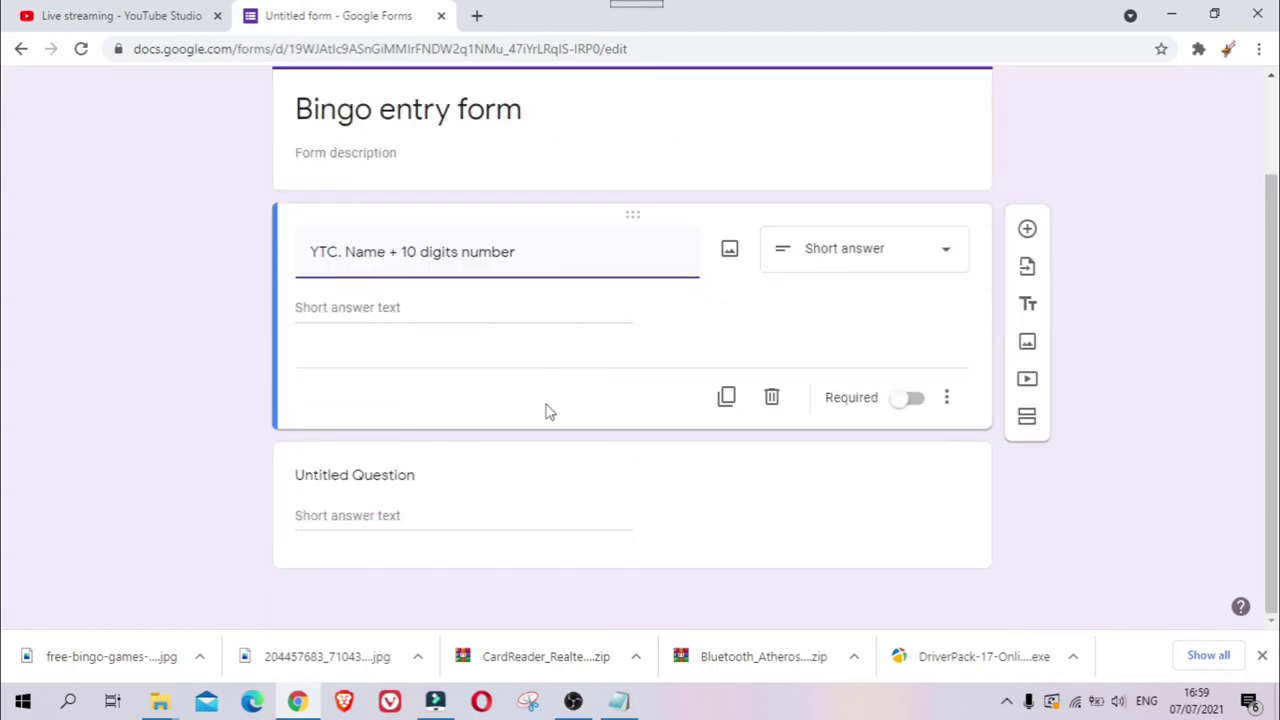
{"action": "left_click", "coordinate": [387, 486]}
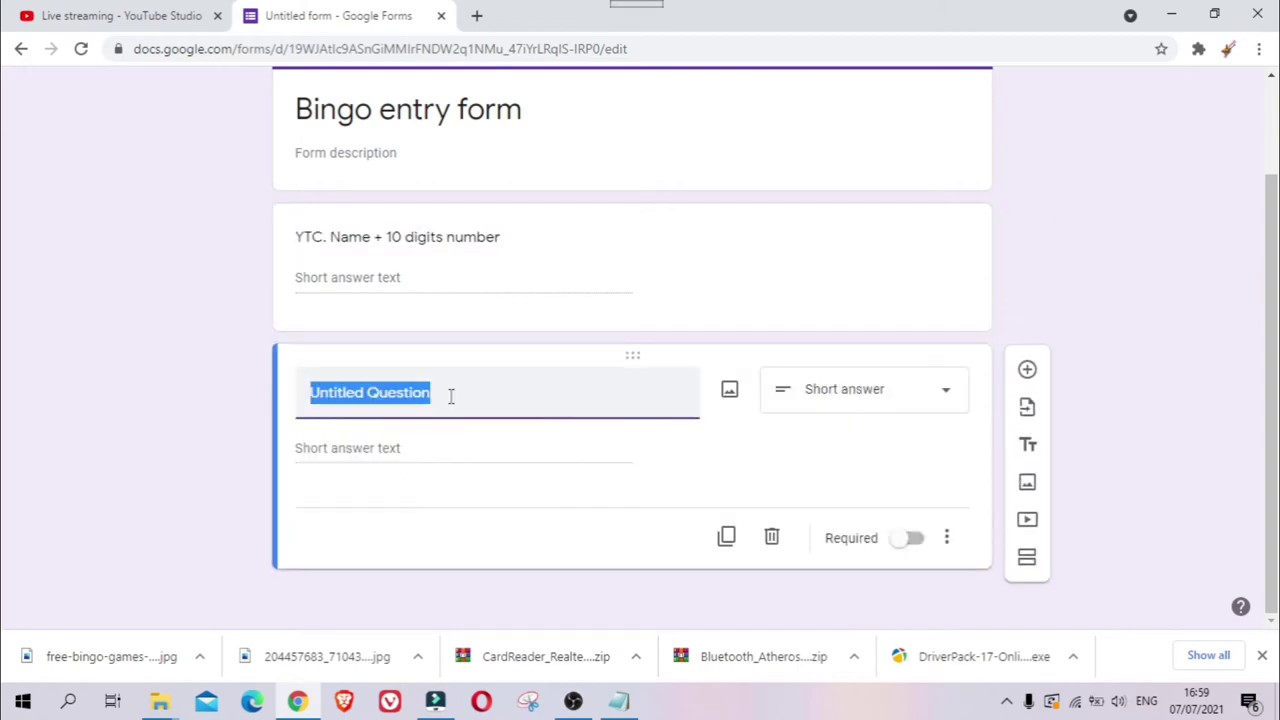
{"action": "type", "text": "Gcash No."}
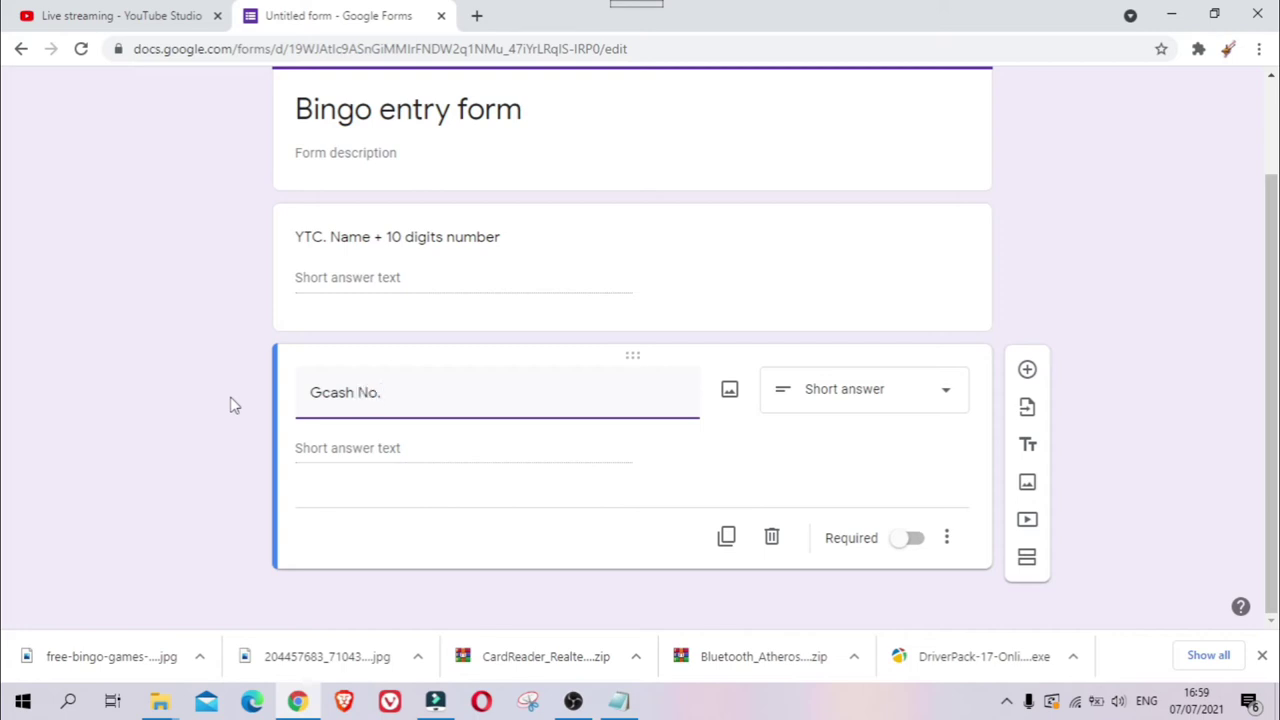
{"action": "type", "text": " and Number"}
{"action": "scroll", "coordinate": [509, 374], "scroll_direction": "up", "scroll_amount": 2}
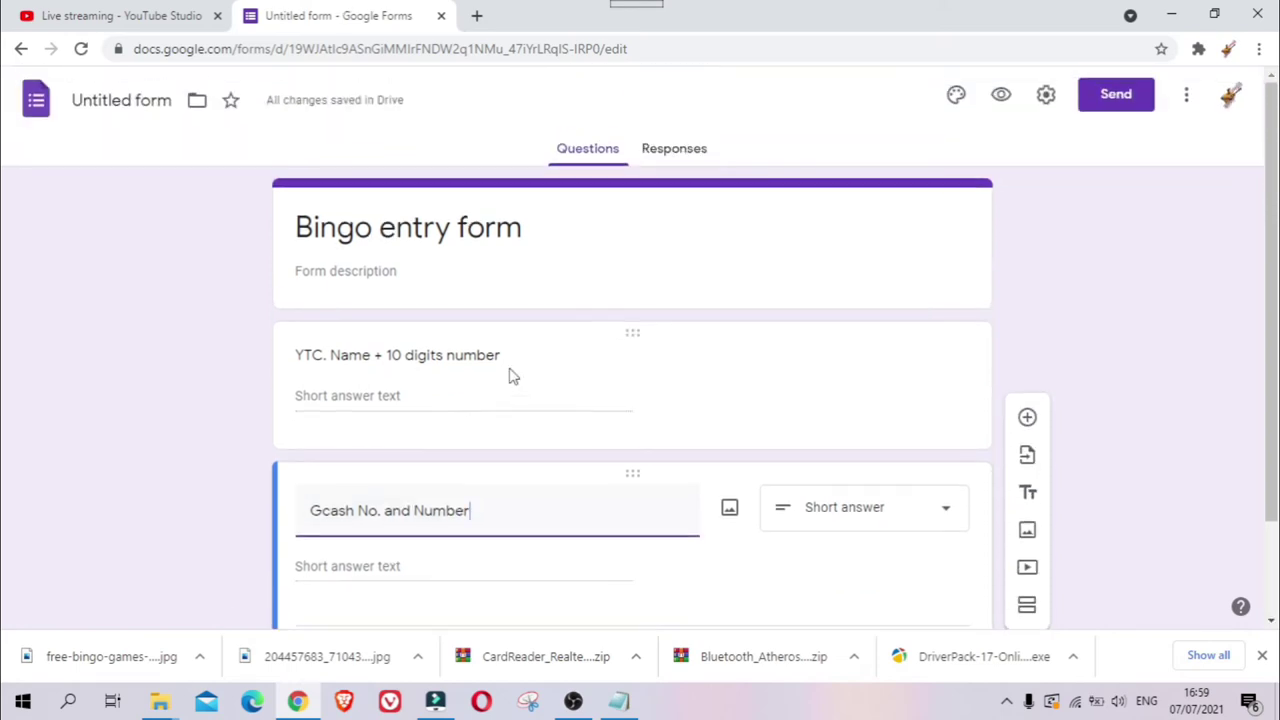
{"action": "scroll", "coordinate": [603, 363], "scroll_direction": "down", "scroll_amount": 1}
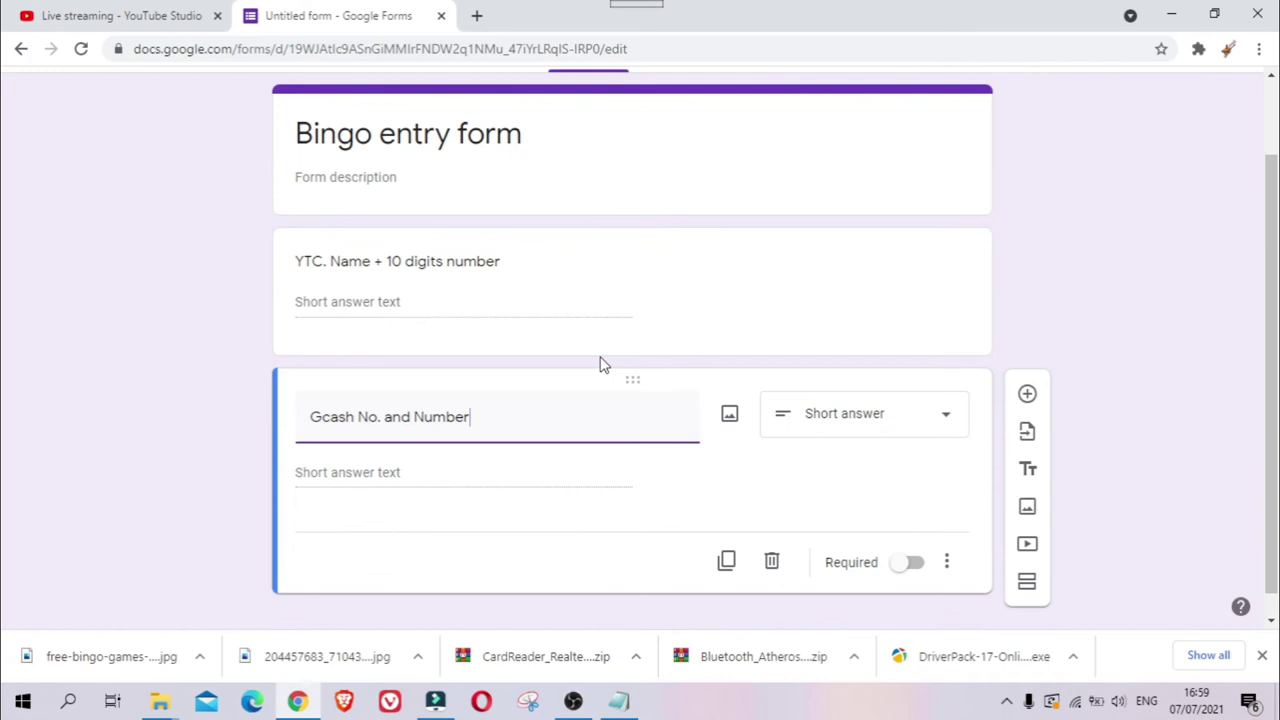
{"action": "scroll", "coordinate": [668, 363], "scroll_direction": "up", "scroll_amount": 1}
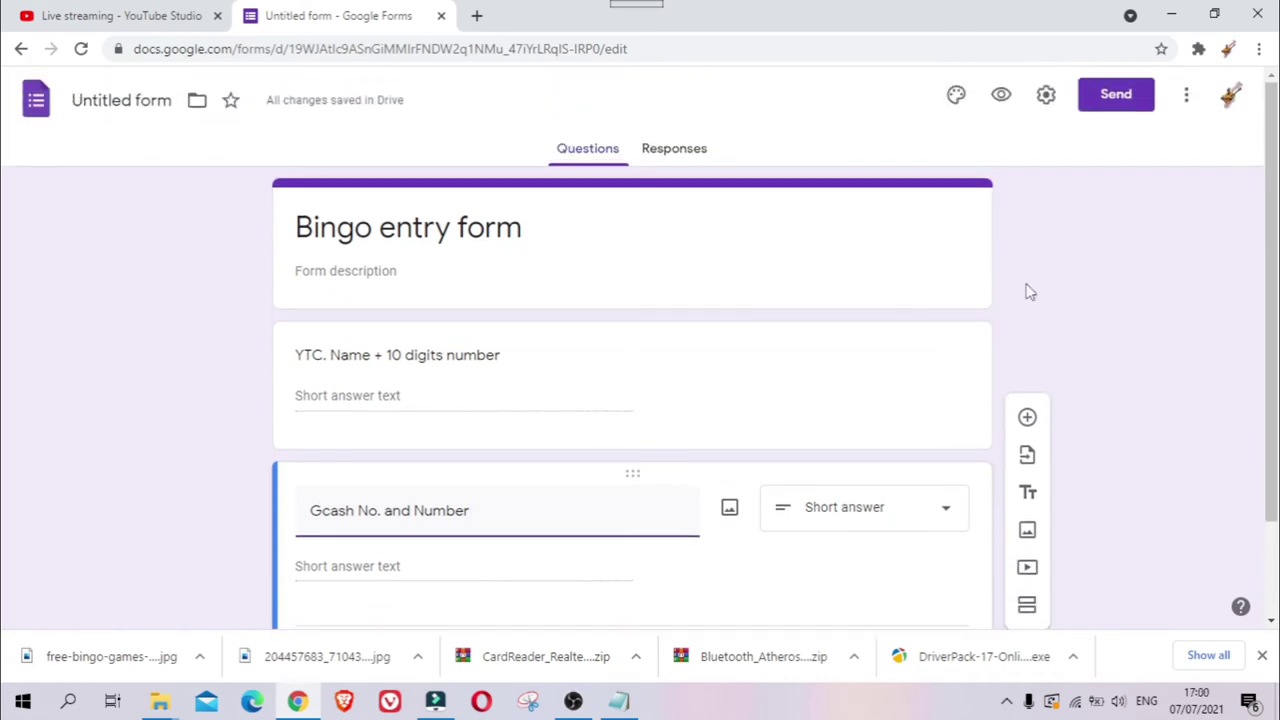
- Copy the form's shortened share link and switch to the YouTube Studio tab
{"action": "left_click", "coordinate": [1118, 112]}
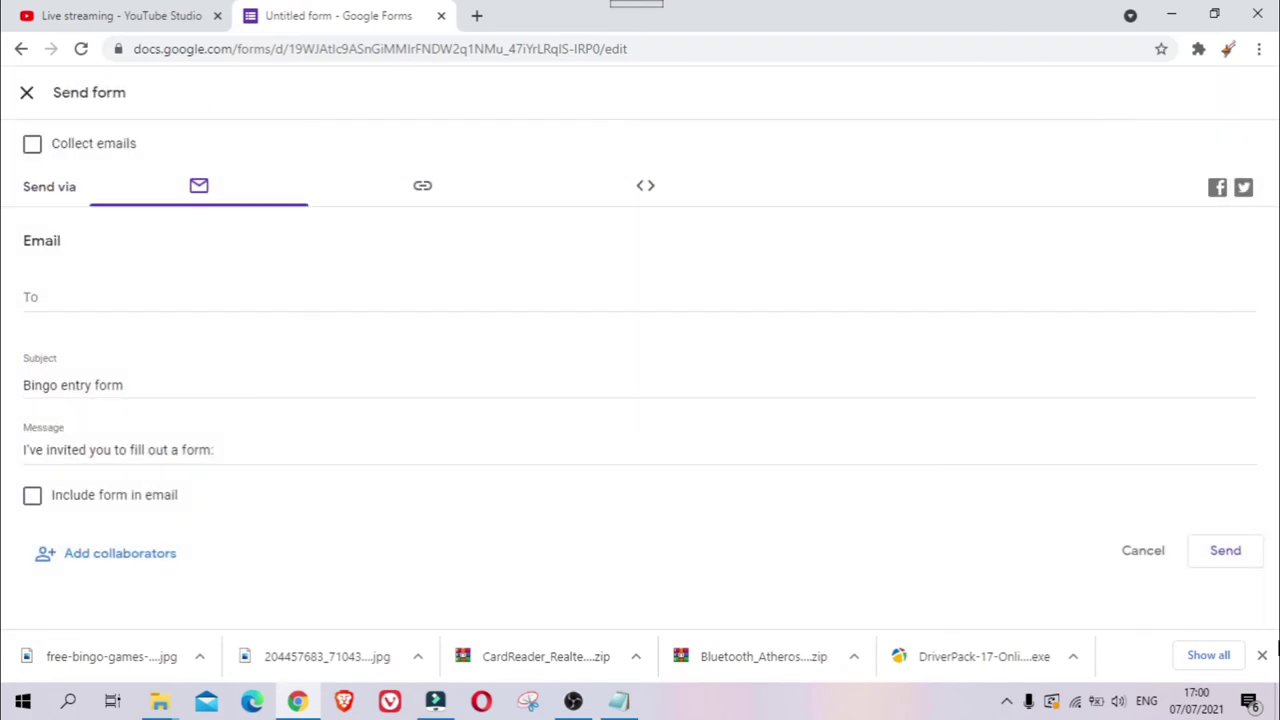
{"action": "left_click", "coordinate": [420, 192]}
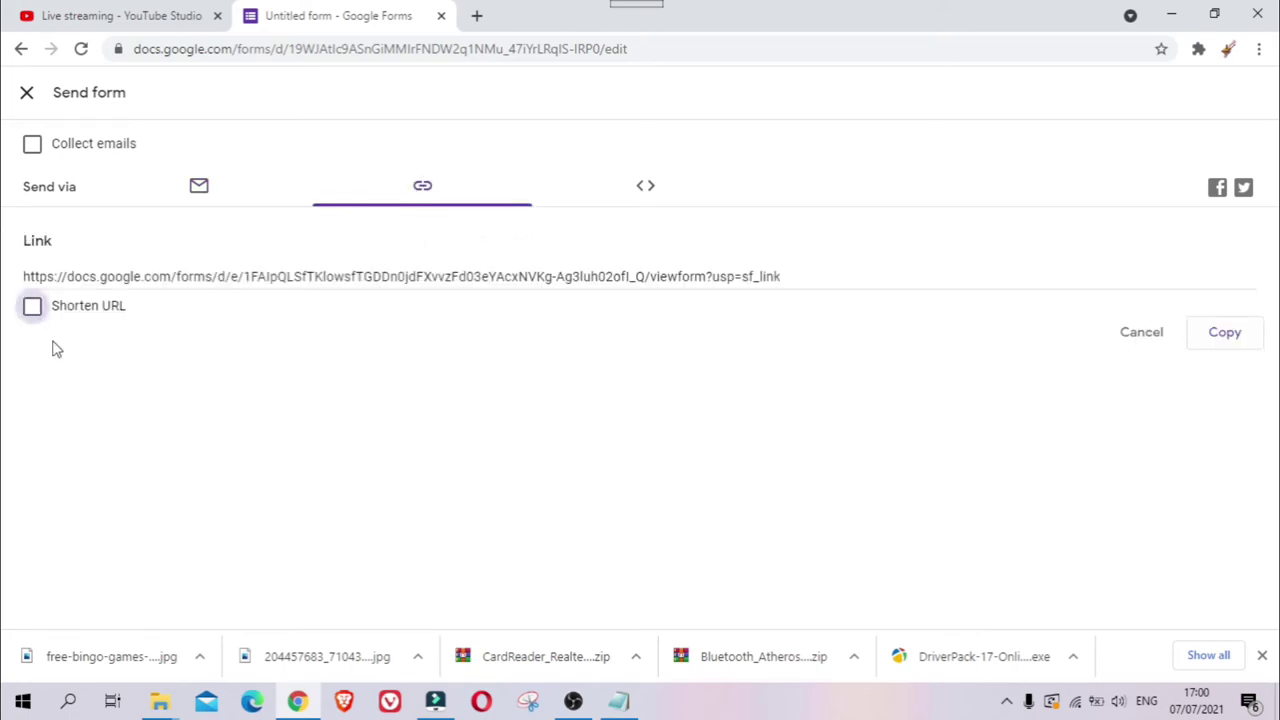
{"action": "left_click", "coordinate": [31, 312]}
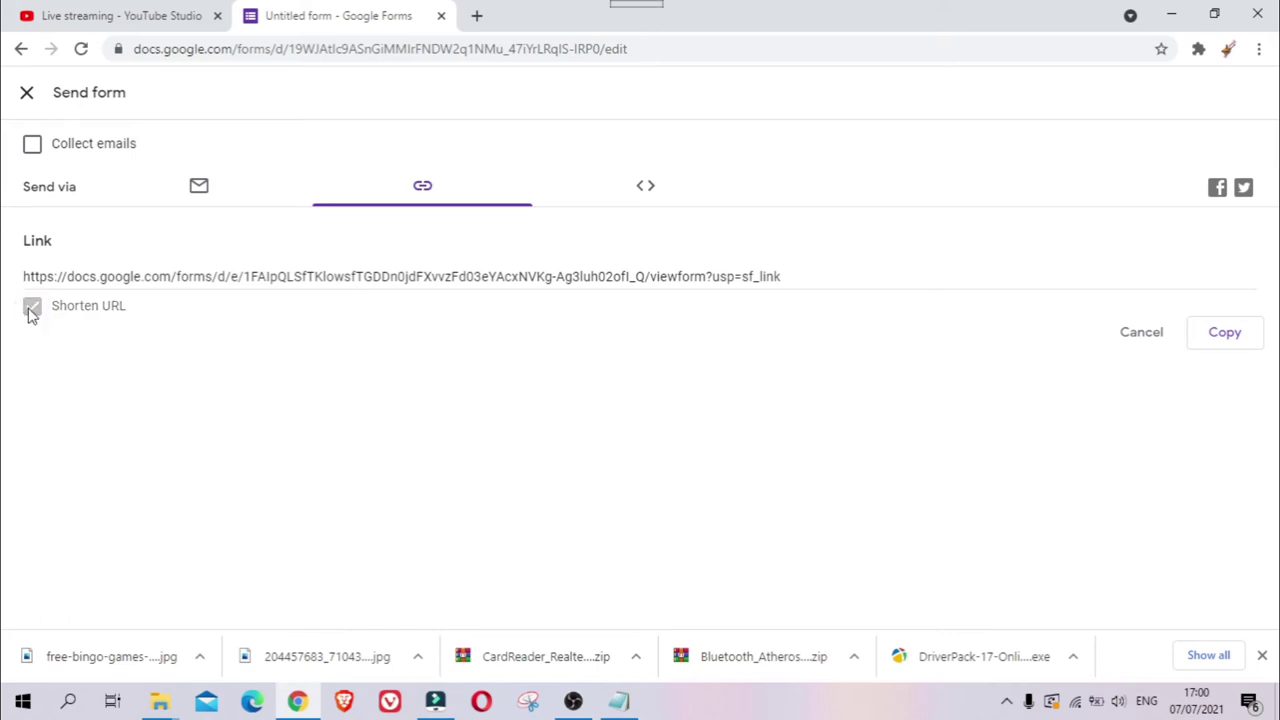
{"action": "right_click", "coordinate": [133, 274]}
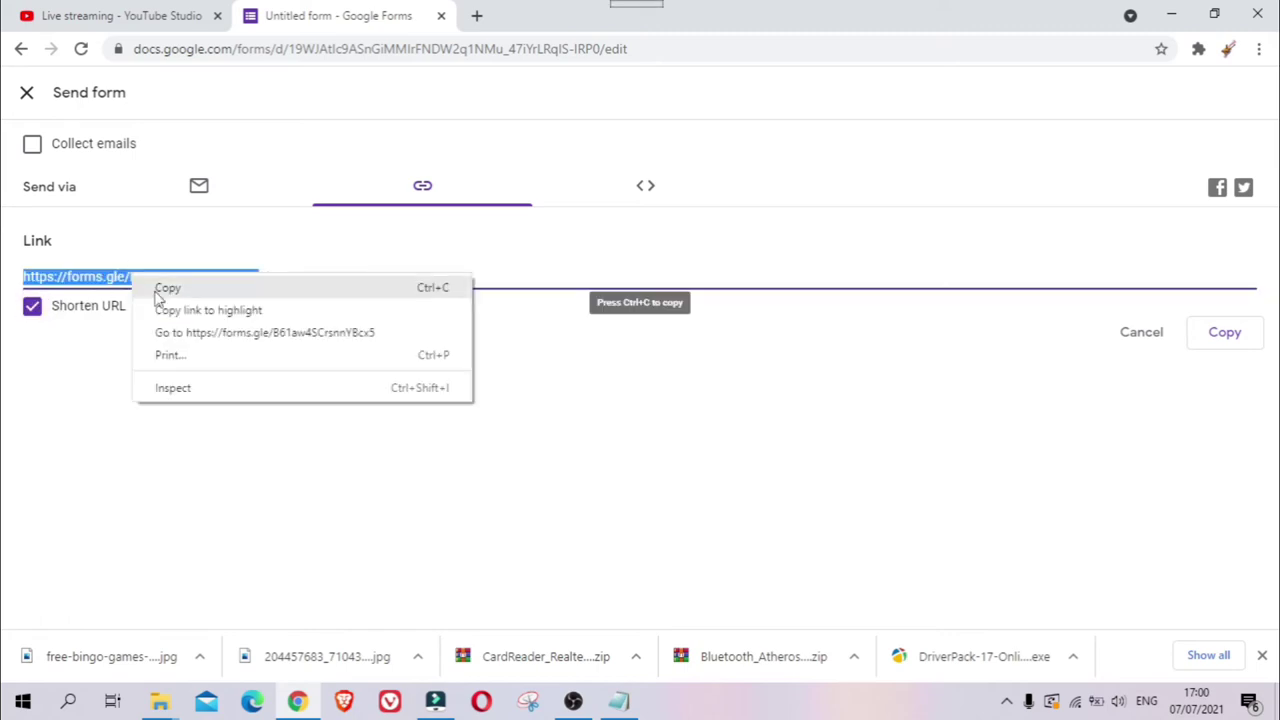
{"action": "left_click", "coordinate": [1225, 335]}
{"action": "left_click", "coordinate": [1225, 336]}
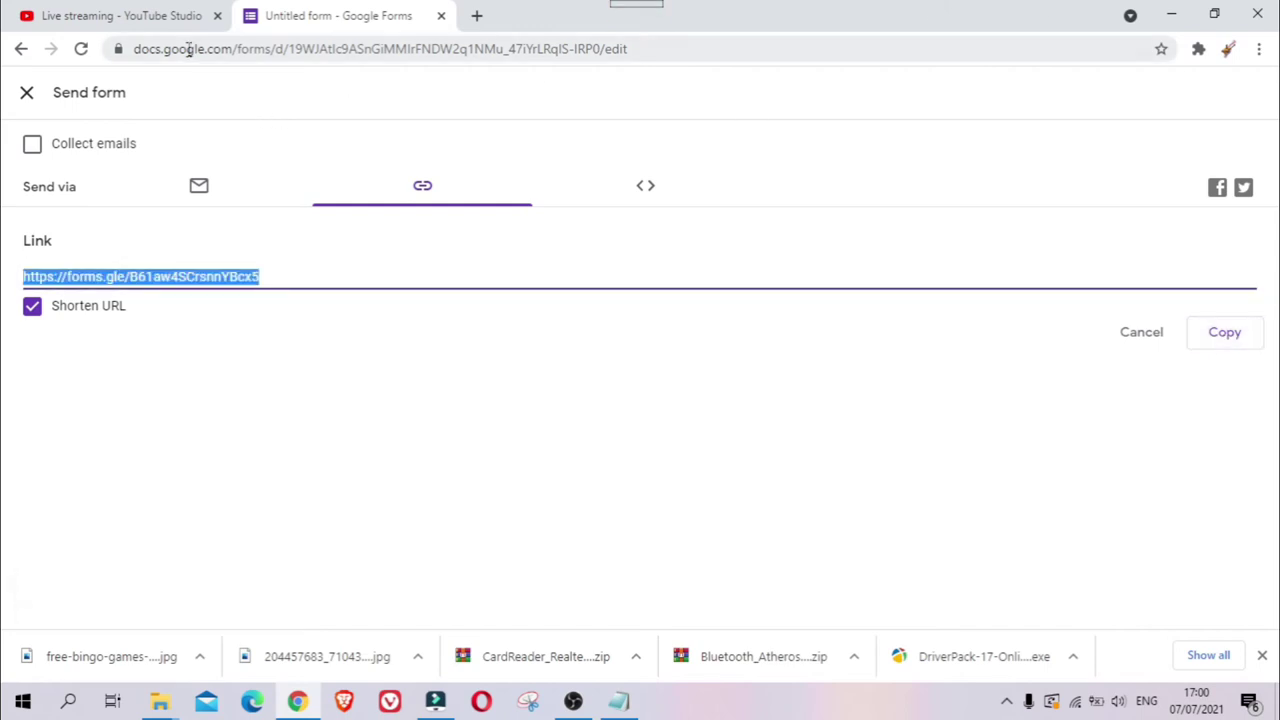
{"action": "left_click", "coordinate": [145, 22]}
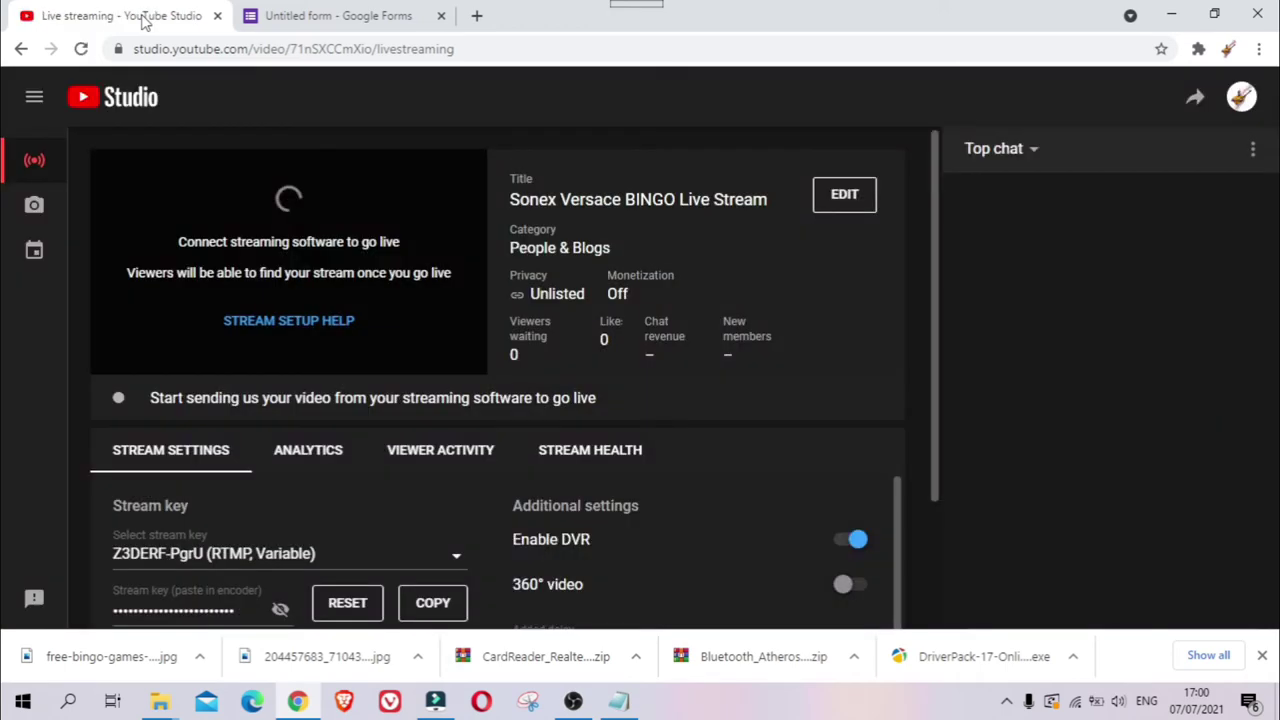
- Post the copied form link in the YouTube live chat and open it
{"action": "left_click", "coordinate": [1031, 574]}
{"action": "key", "text": "ctrl+v"}
{"action": "key", "text": "Return"}
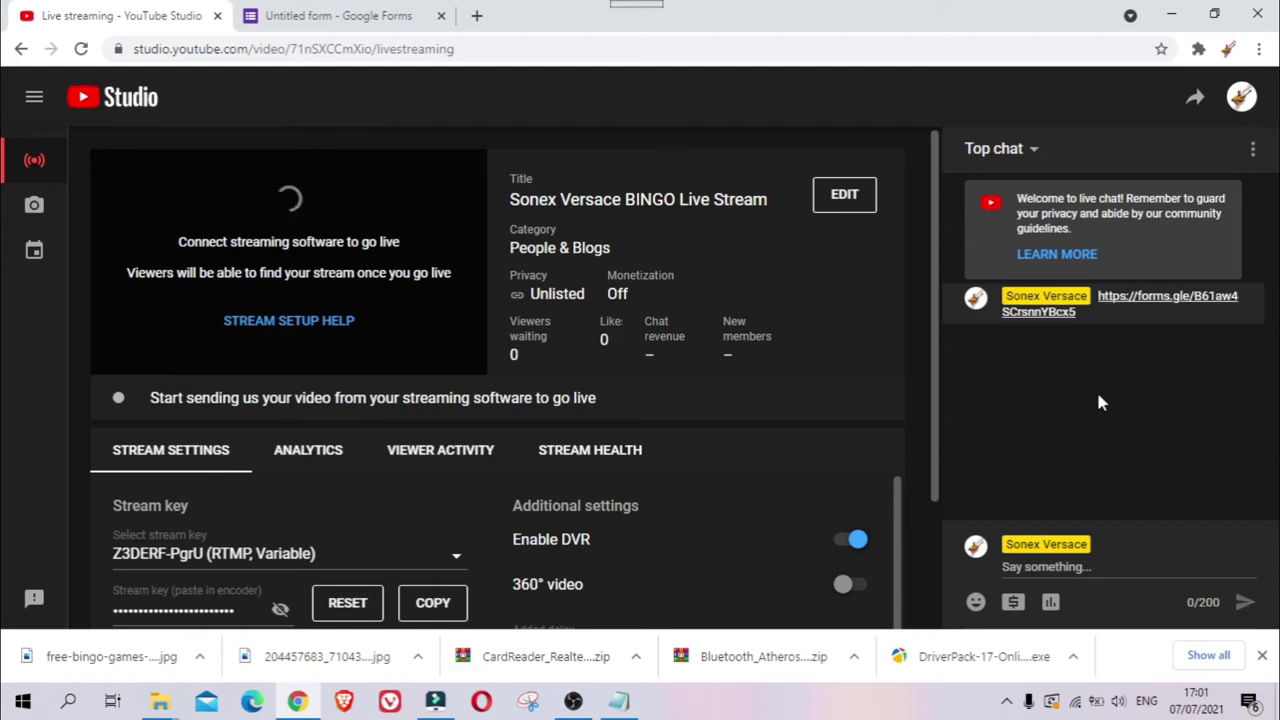
{"action": "left_click", "coordinate": [1178, 311]}
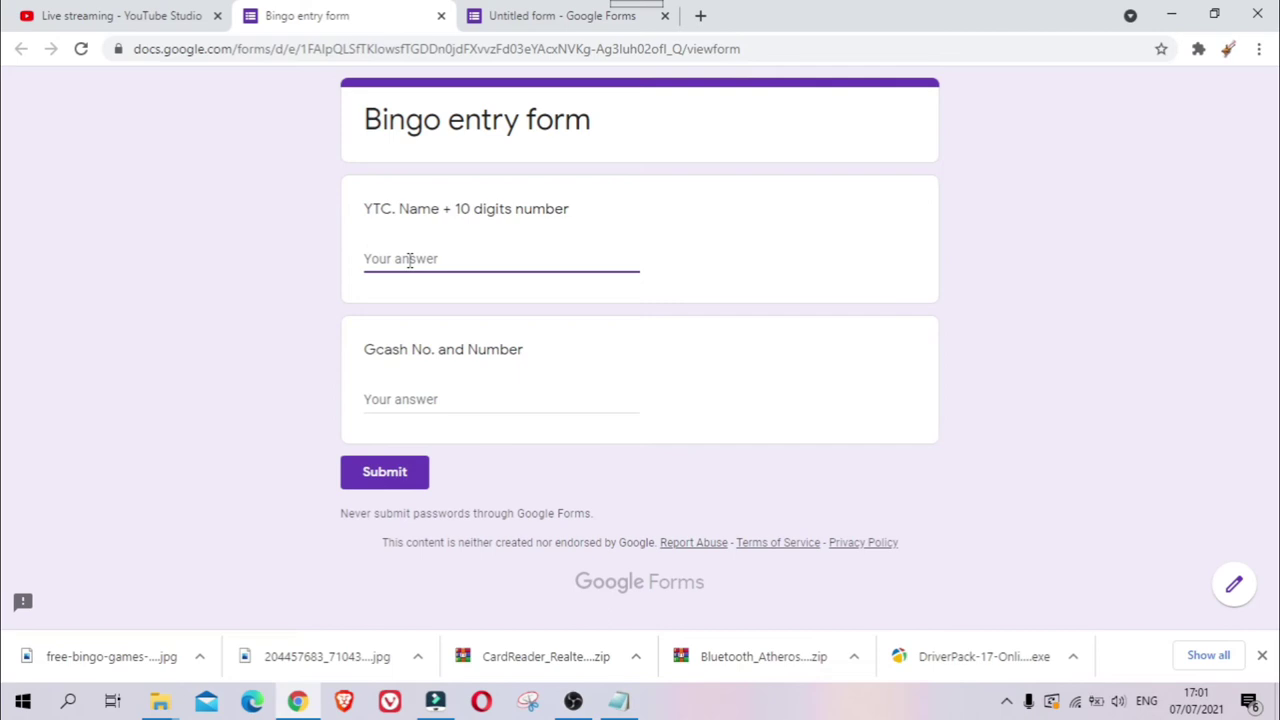
- Submit a test response with a pasted name and a Gcash phone number, then return to the editor
{"action": "key", "text": "ctrl+v"}
{"action": "key", "text": "ctrl+v"}
{"action": "left_click", "coordinate": [430, 399]}
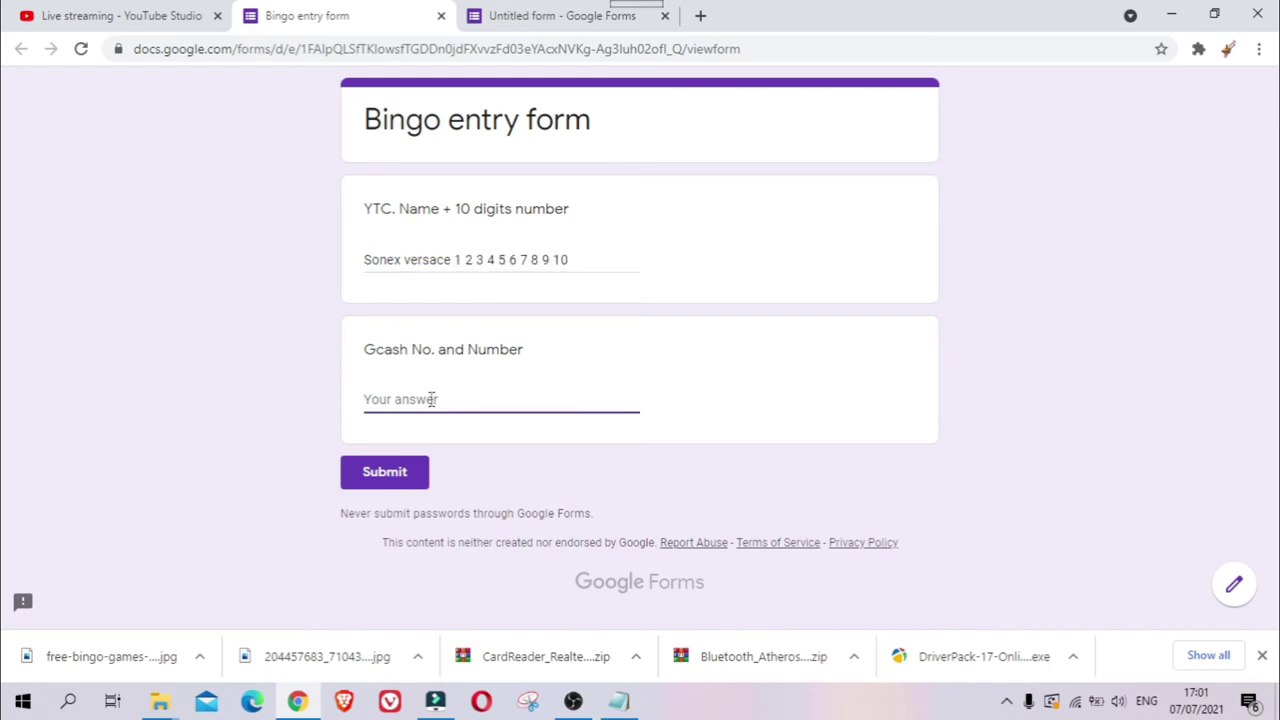
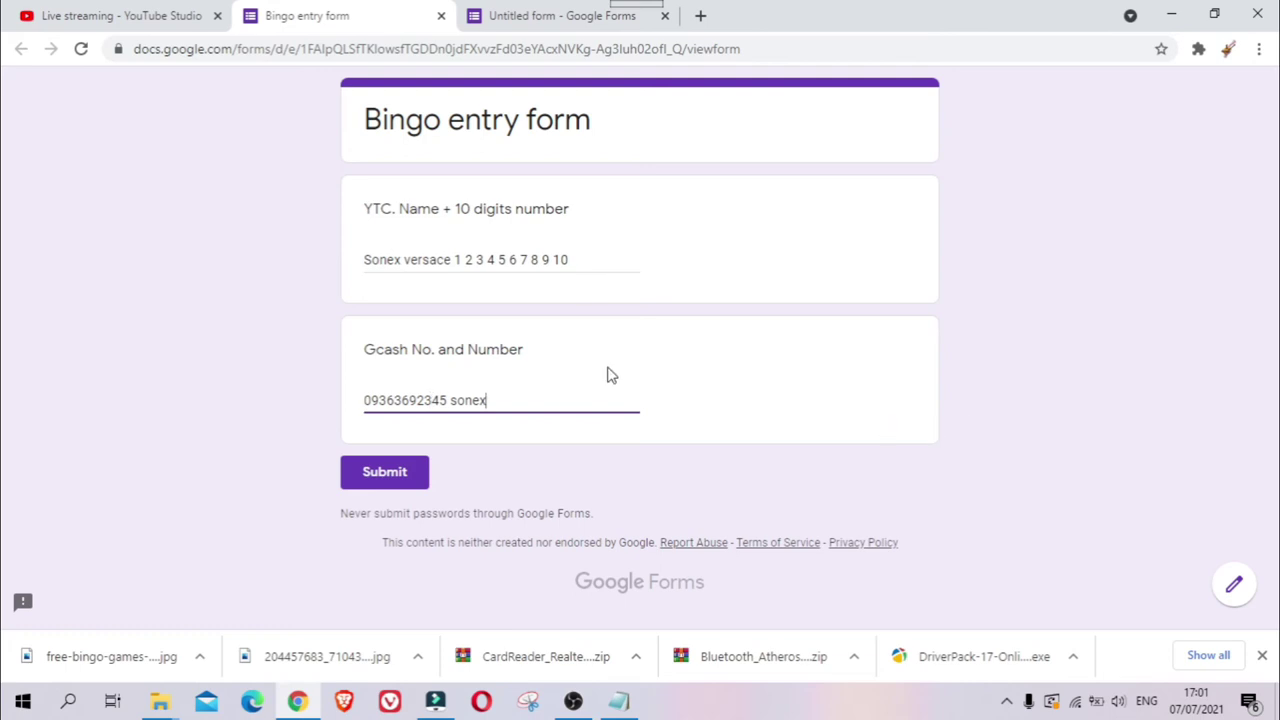
{"action": "left_click", "coordinate": [380, 482]}
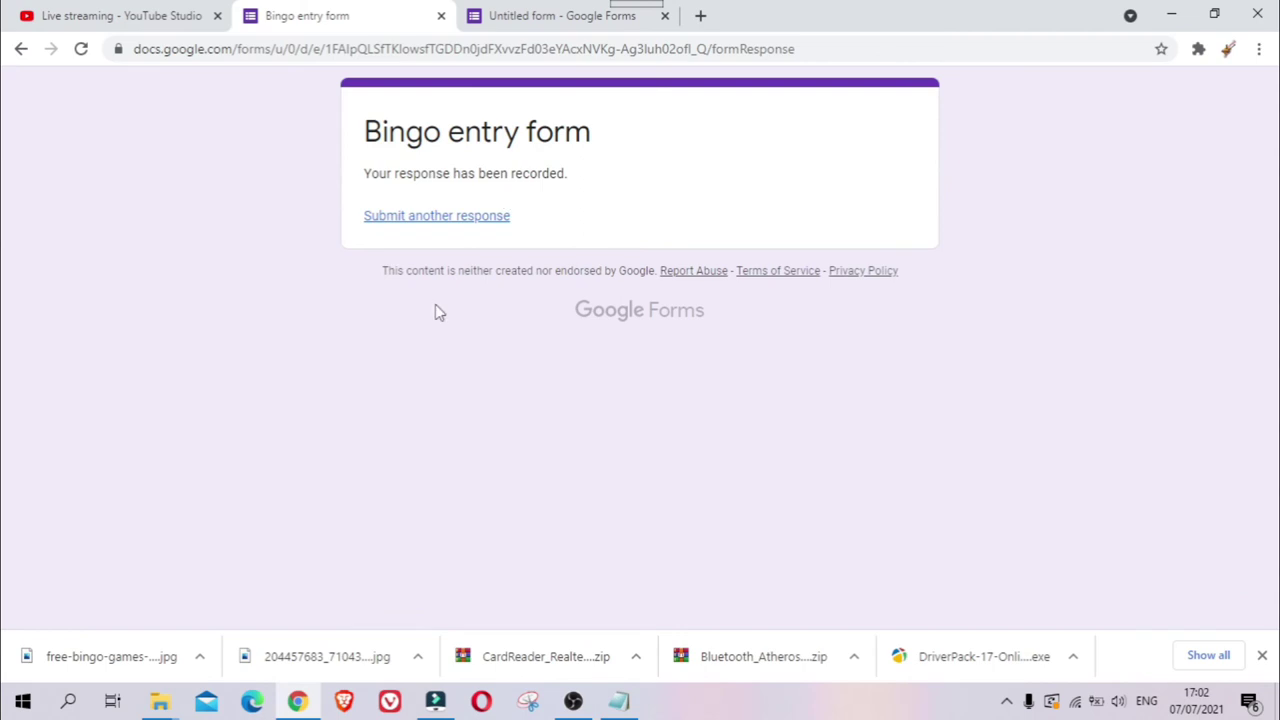
{"action": "left_click", "coordinate": [530, 20]}
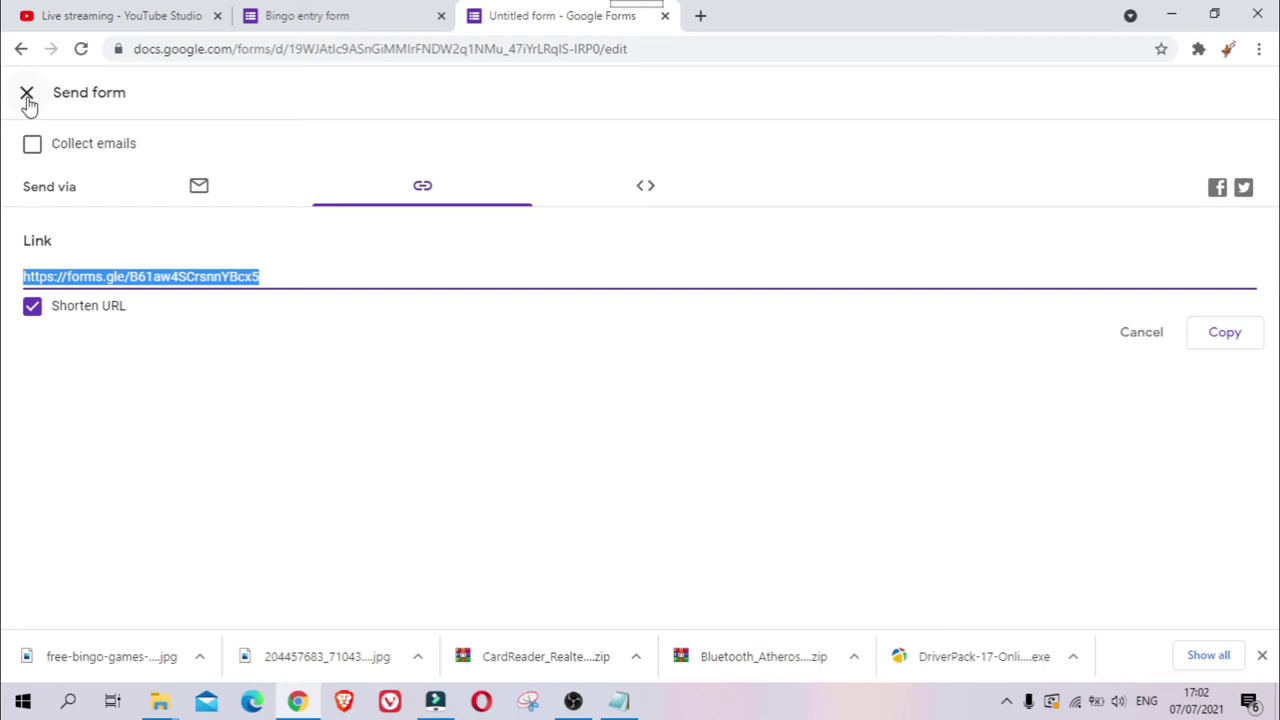
- Close the Send panel and review the Responses summary showing 1 response
{"action": "left_click", "coordinate": [27, 93]}
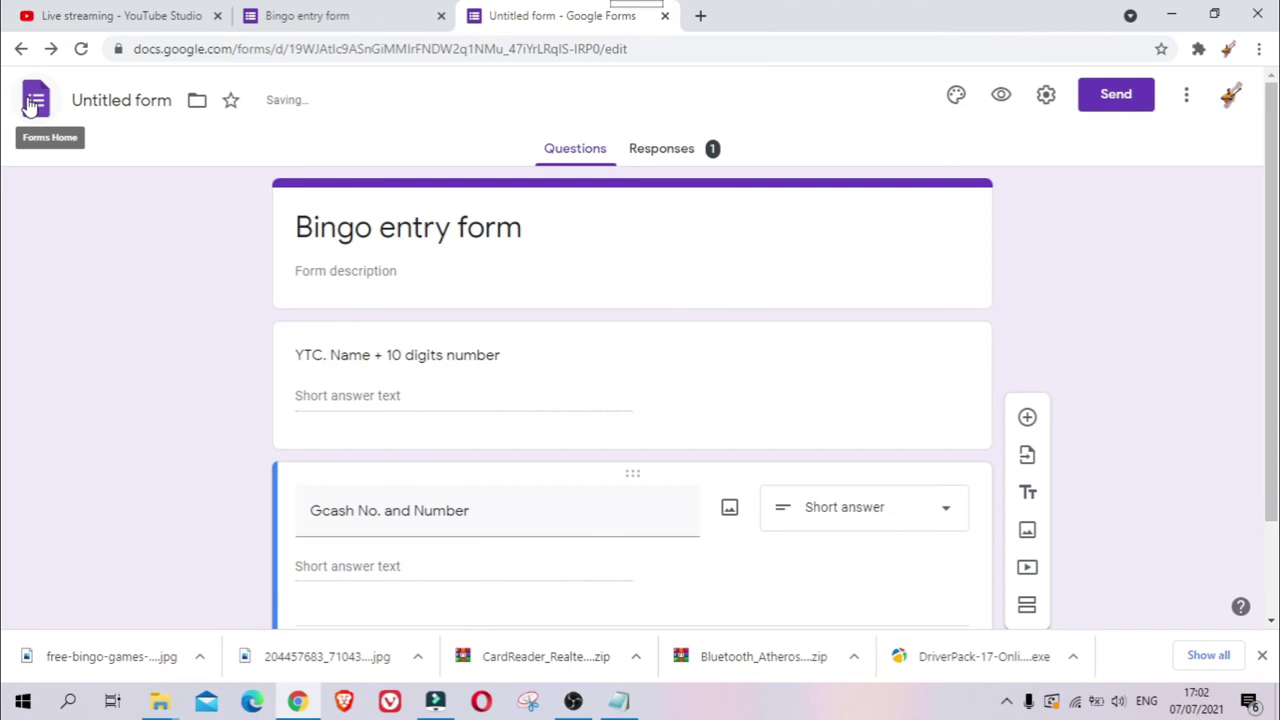
{"action": "left_click", "coordinate": [626, 245]}
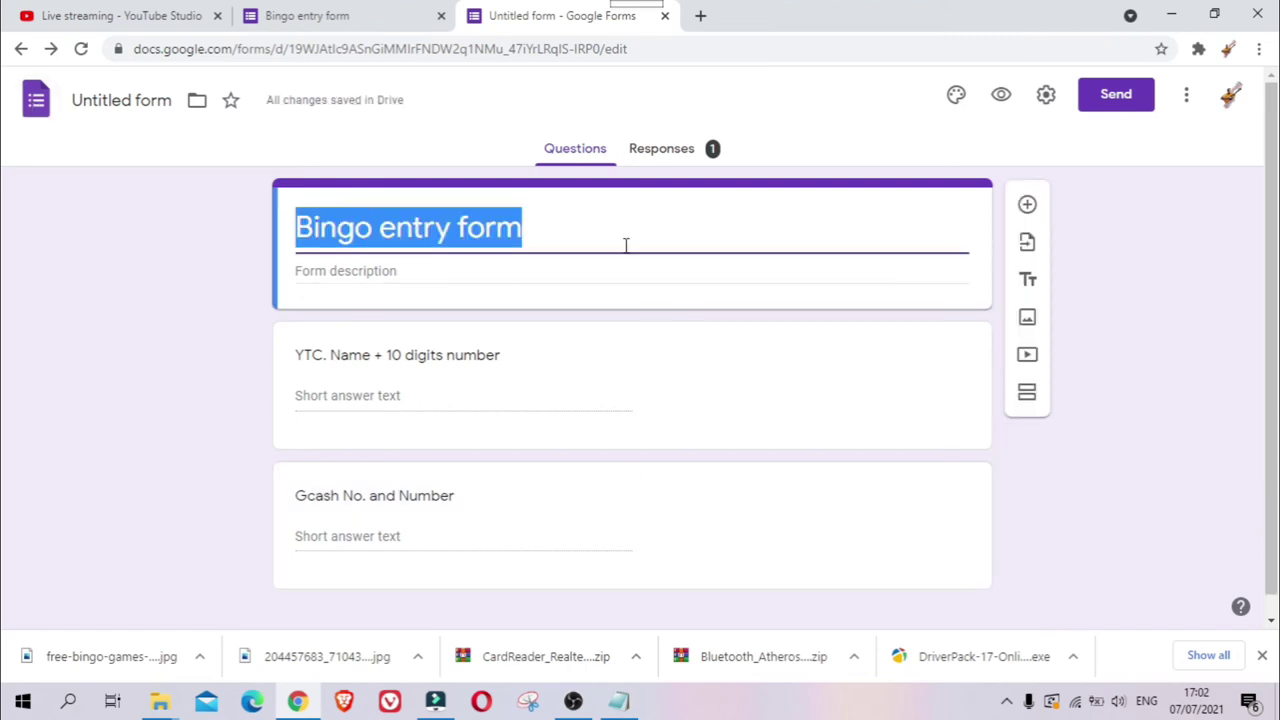
{"action": "key", "text": "Tab"}
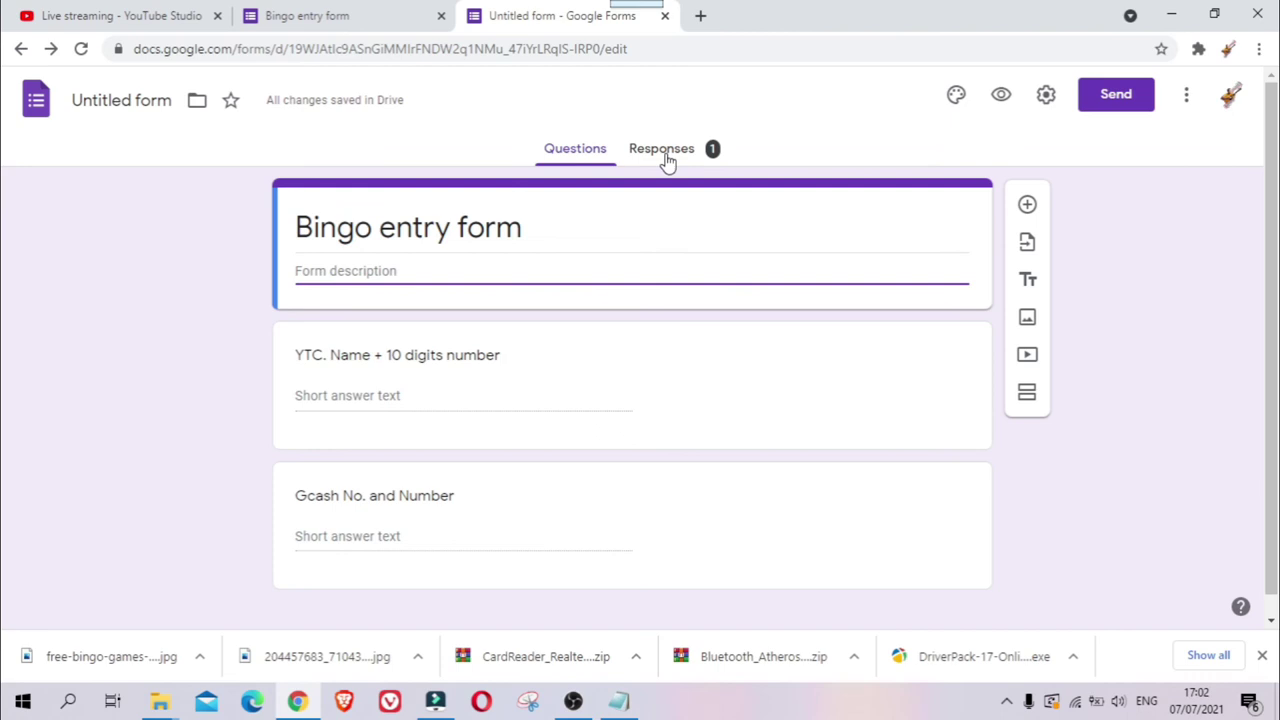
{"action": "left_click", "coordinate": [664, 152]}
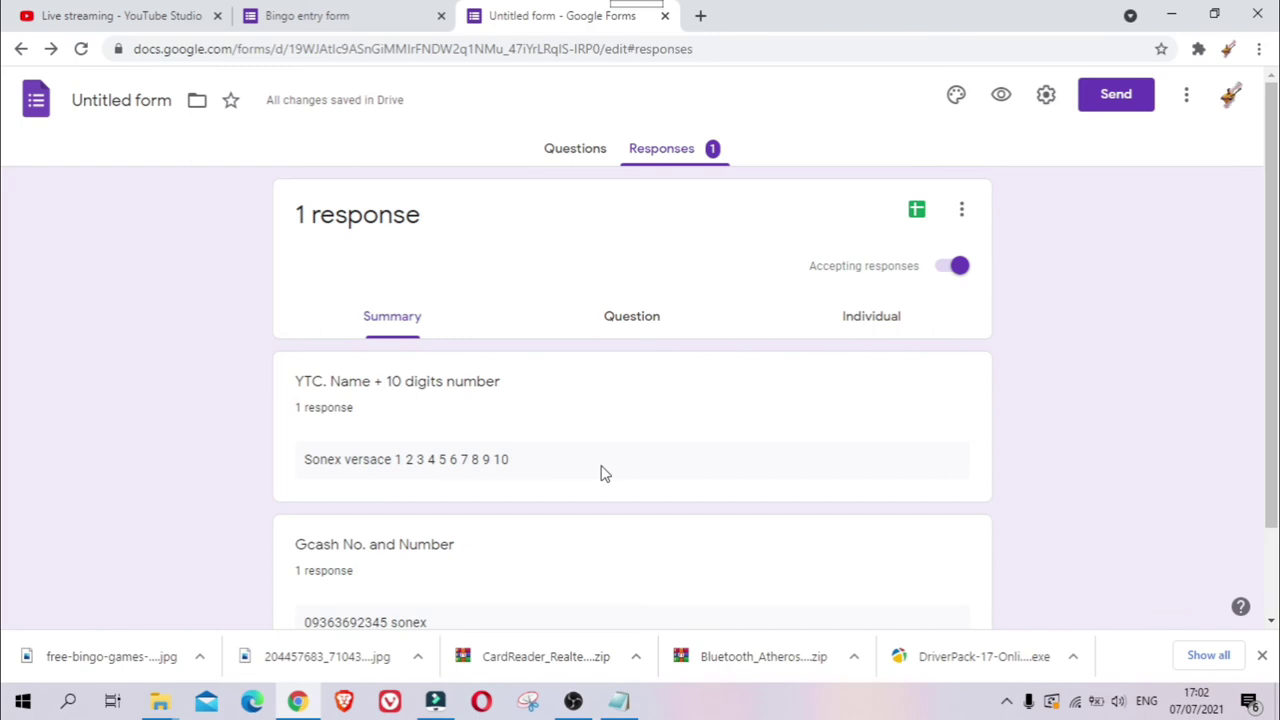
{"action": "scroll", "coordinate": [600, 473], "scroll_direction": "down", "scroll_amount": 1}
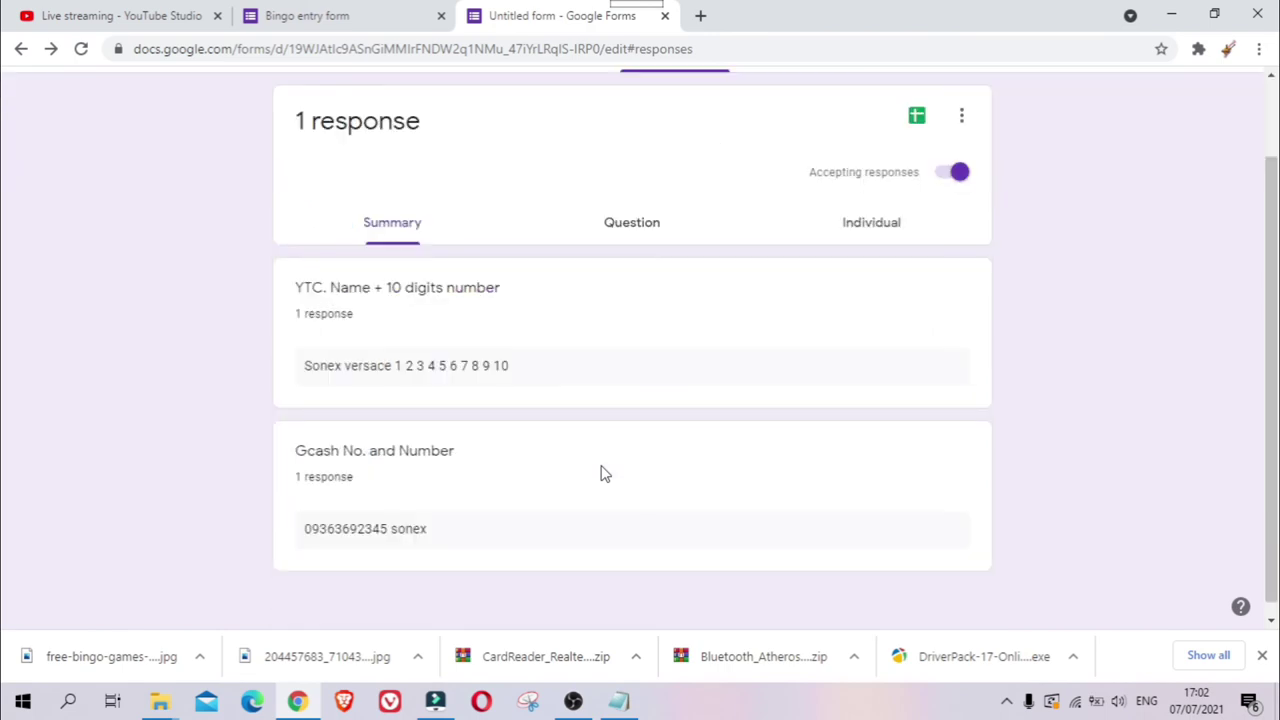
{"action": "scroll", "coordinate": [600, 473], "scroll_direction": "up", "scroll_amount": 1}
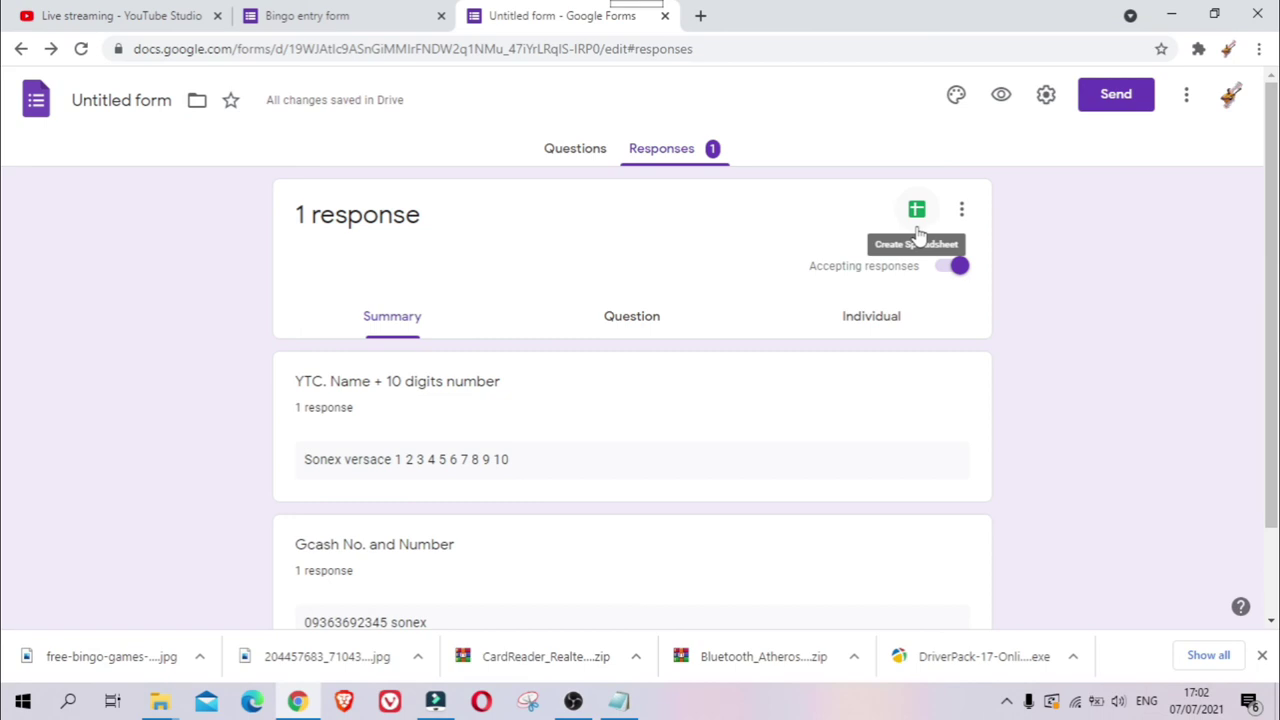
- From the Sheets icon, create a new response spreadsheet named 'bingo'
{"action": "left_click", "coordinate": [918, 222]}
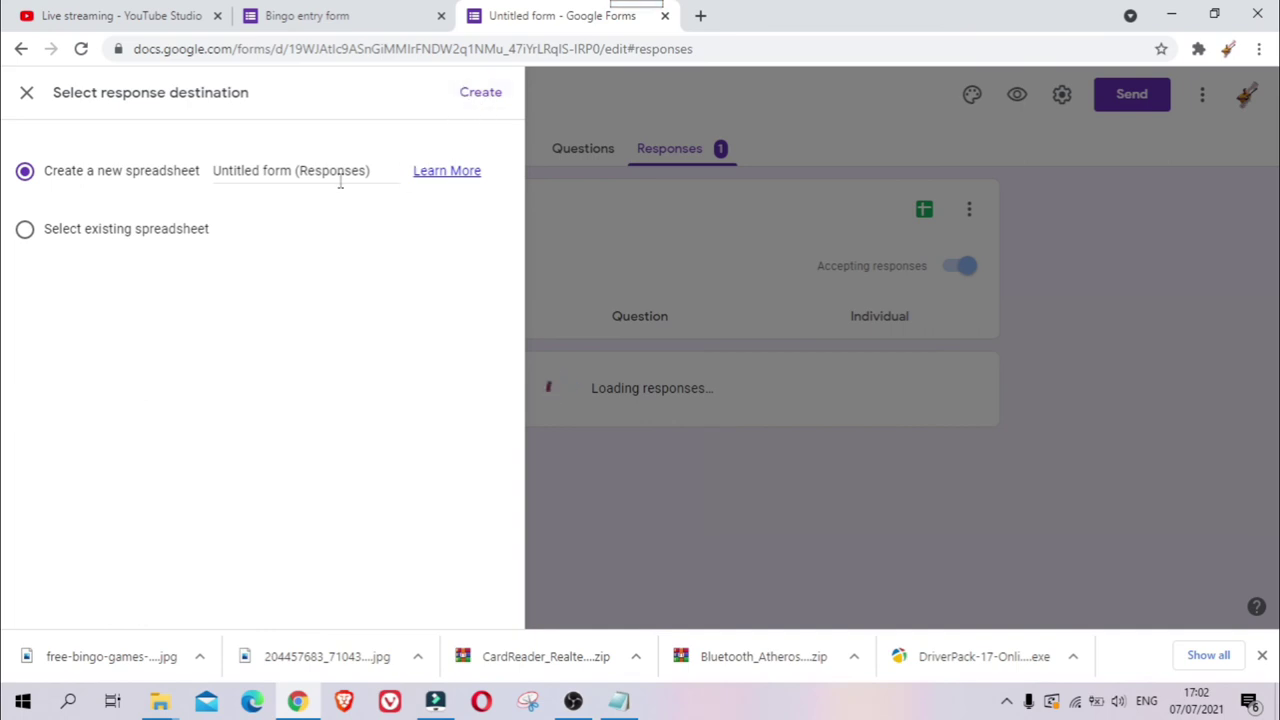
{"action": "left_click", "coordinate": [371, 171]}
{"action": "left_click_drag", "start_coordinate": [380, 171], "coordinate": [191, 171]}
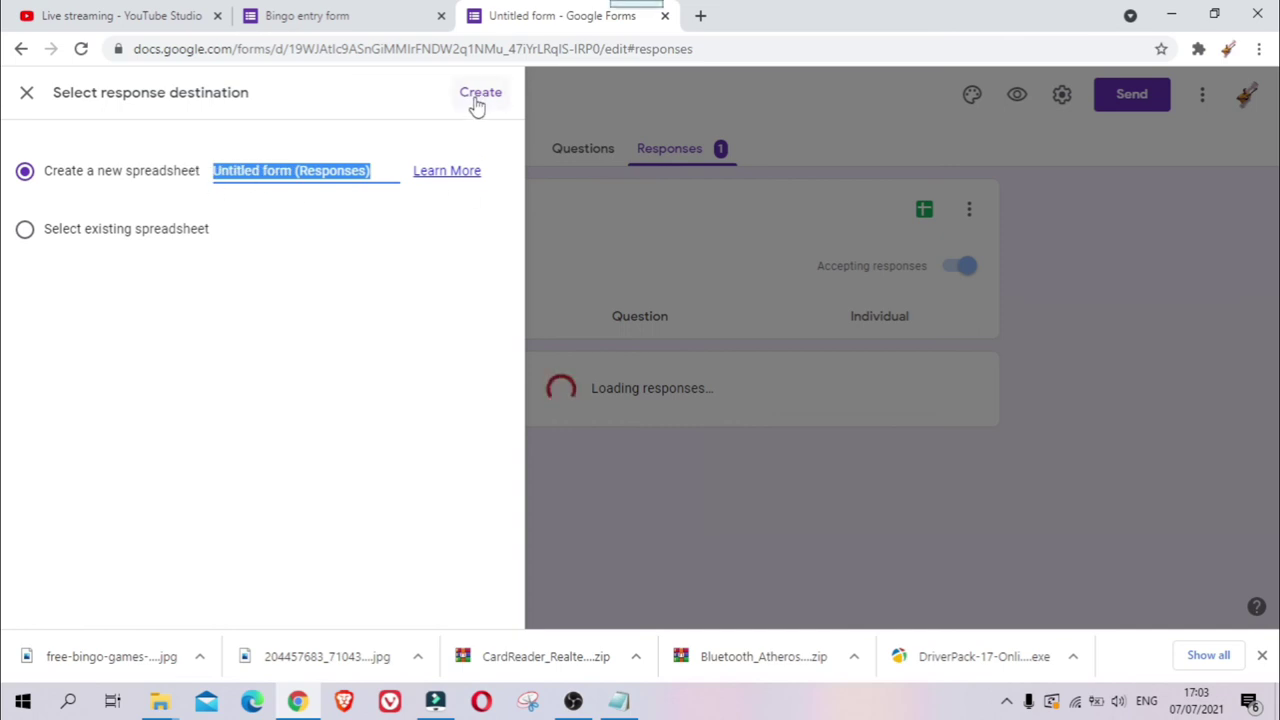
{"action": "type", "text": "bingo"}
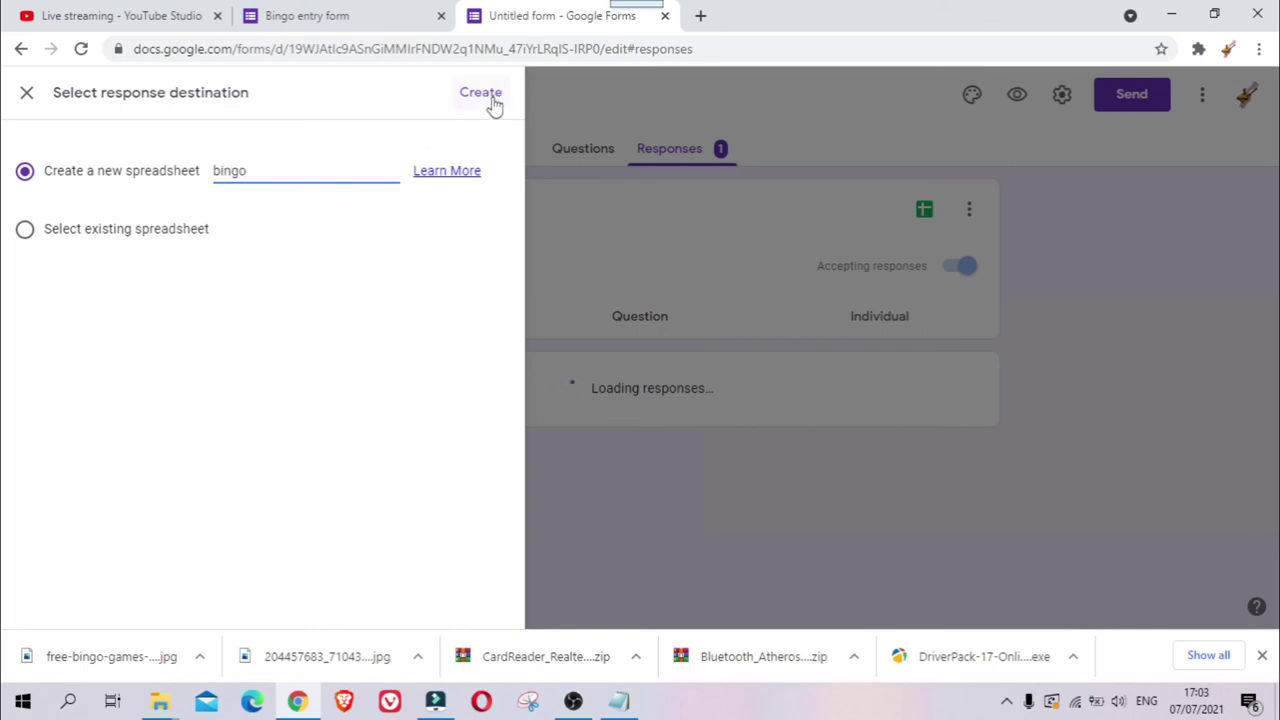
{"action": "left_click", "coordinate": [481, 95]}
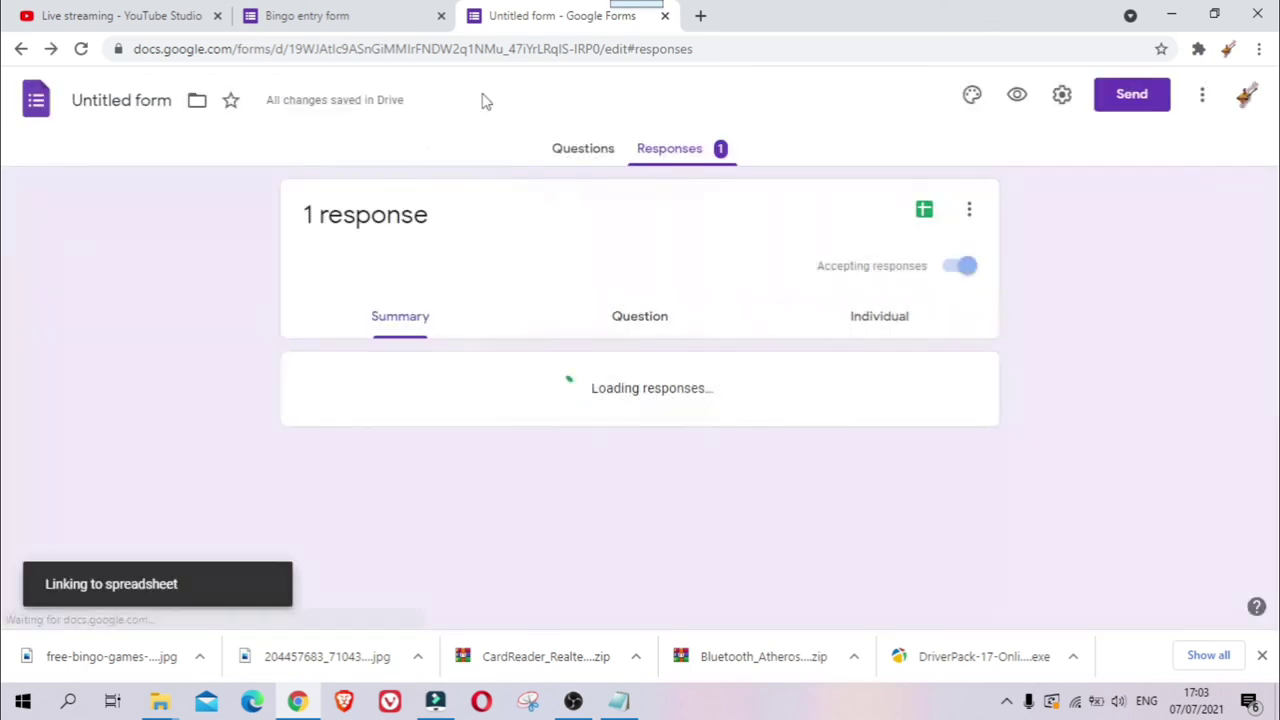